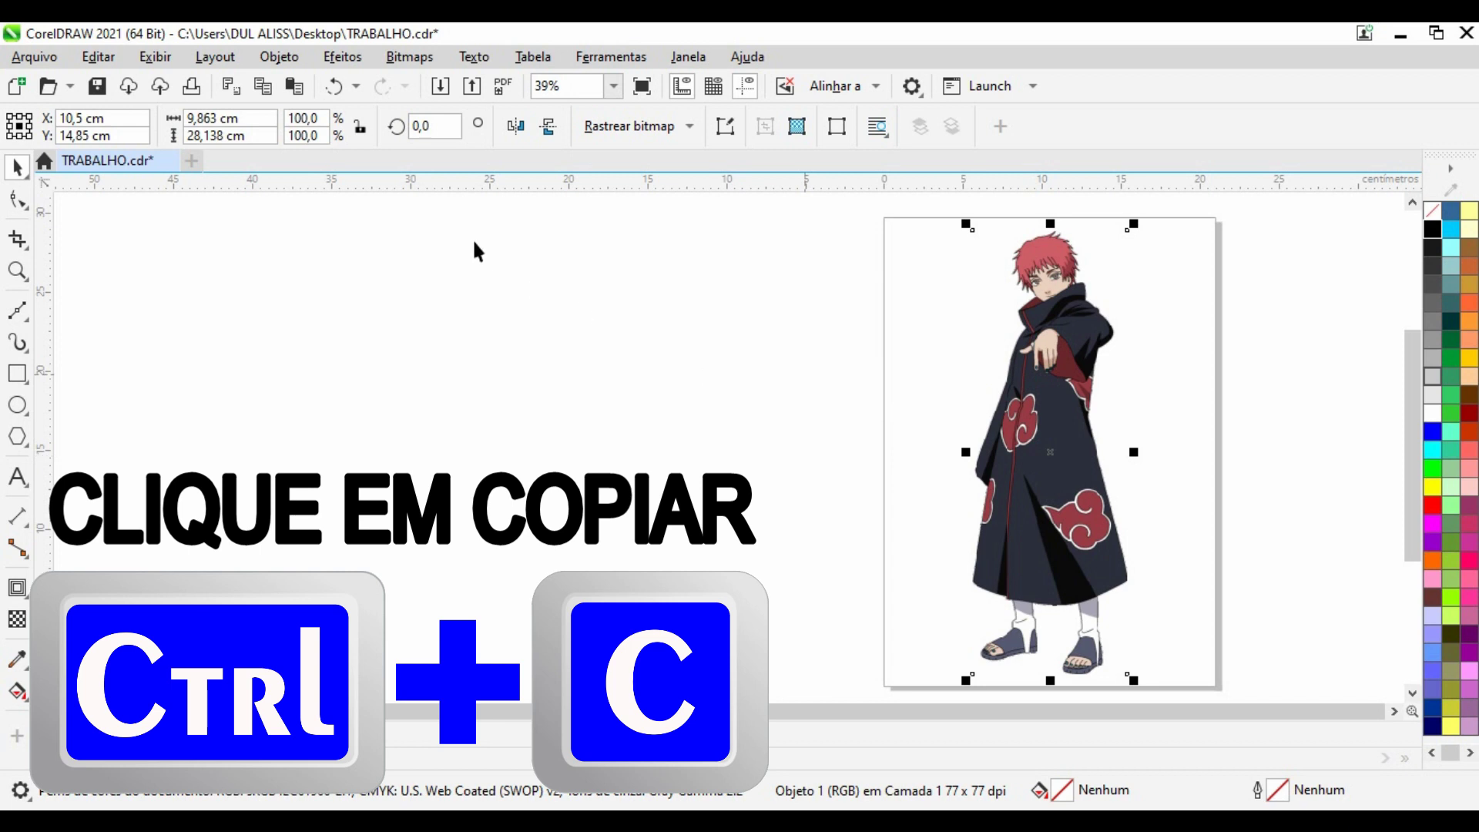
Copy the selected character bitmap and paste a duplicate over it in the same place
click(263, 89)
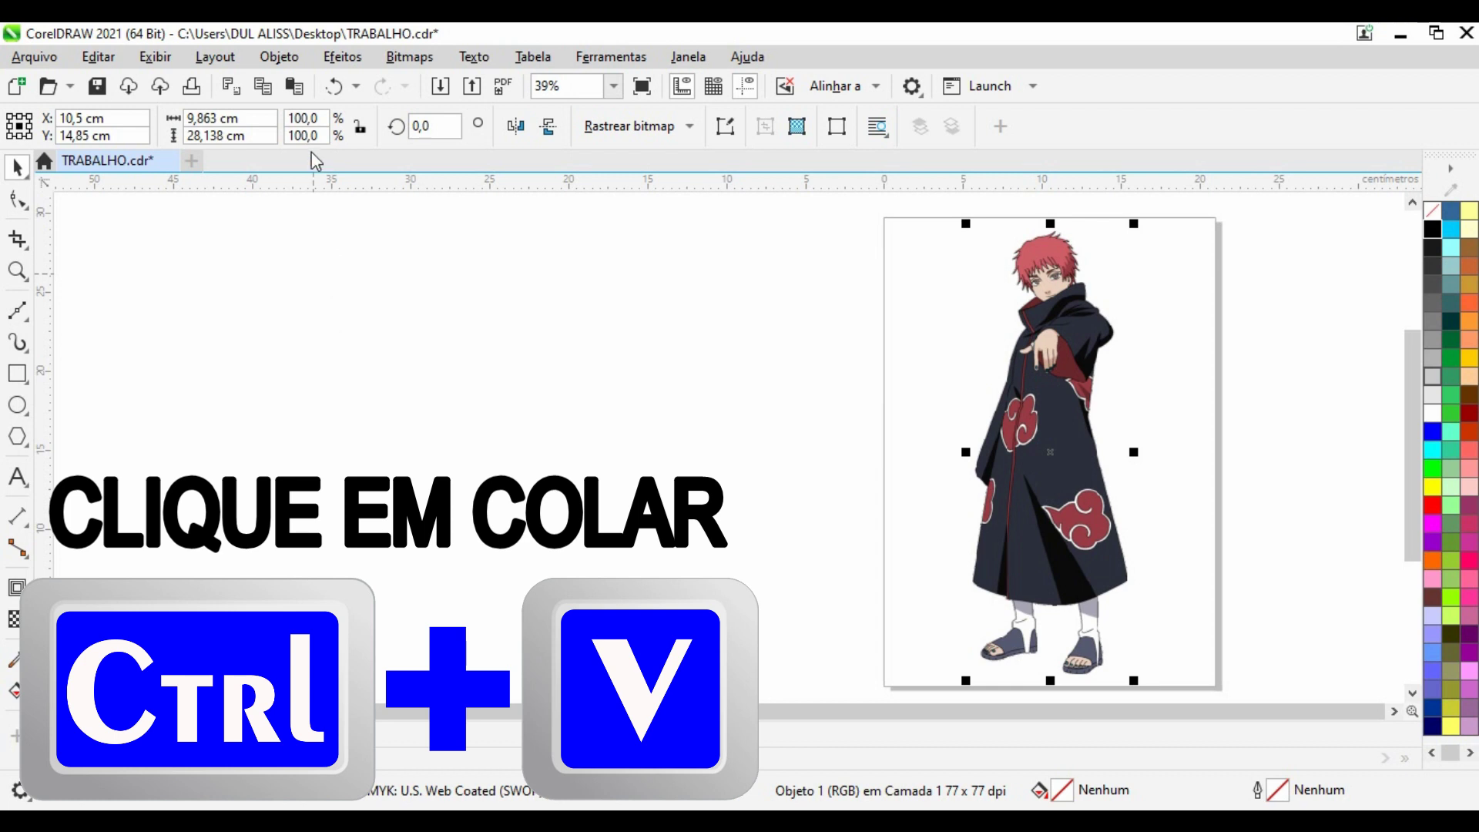
click(295, 86)
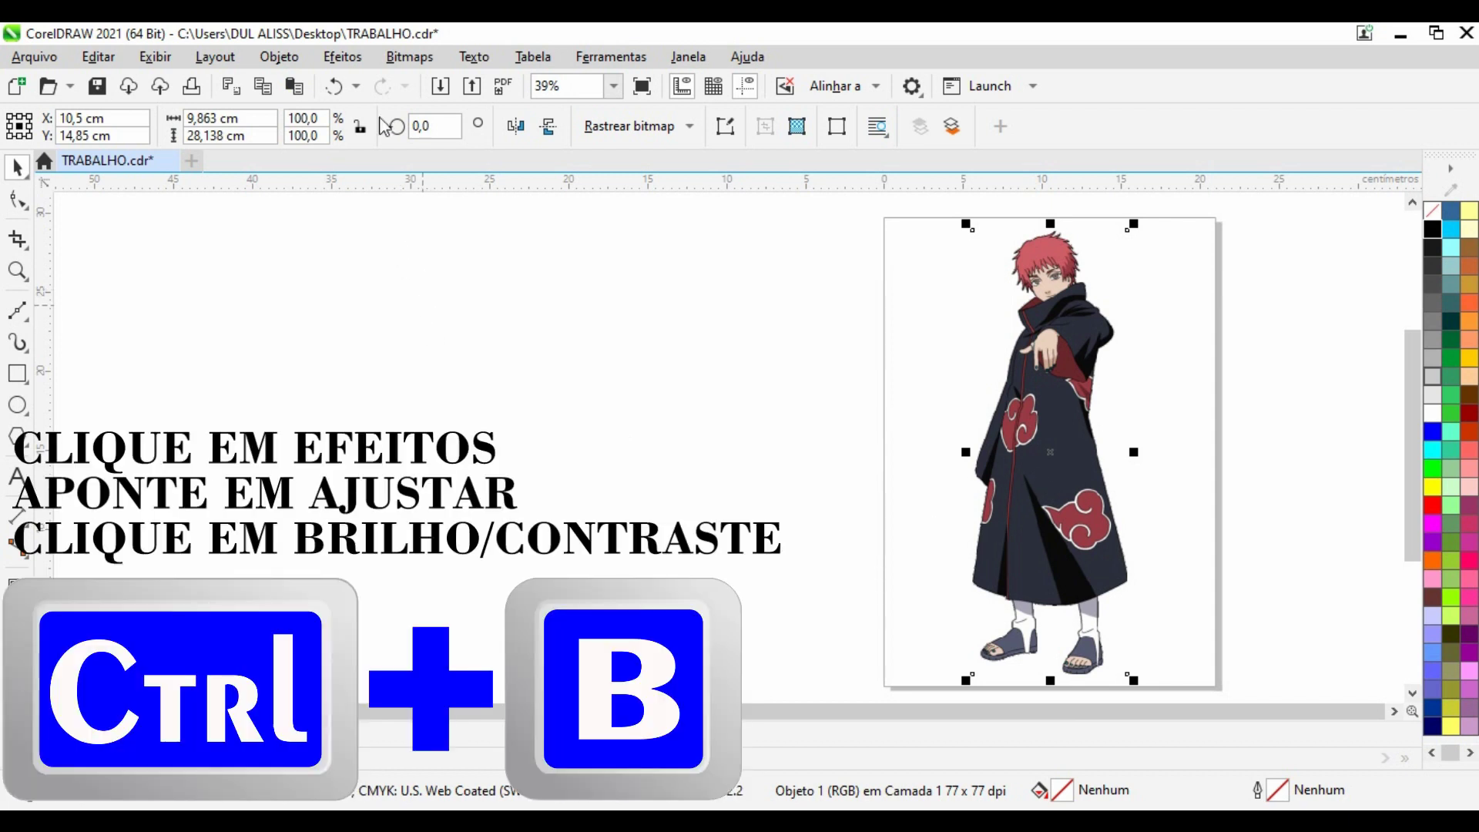
Turn the pasted character bitmap into a black silhouette by setting brightness, contrast and intensity all to -100
click(357, 63)
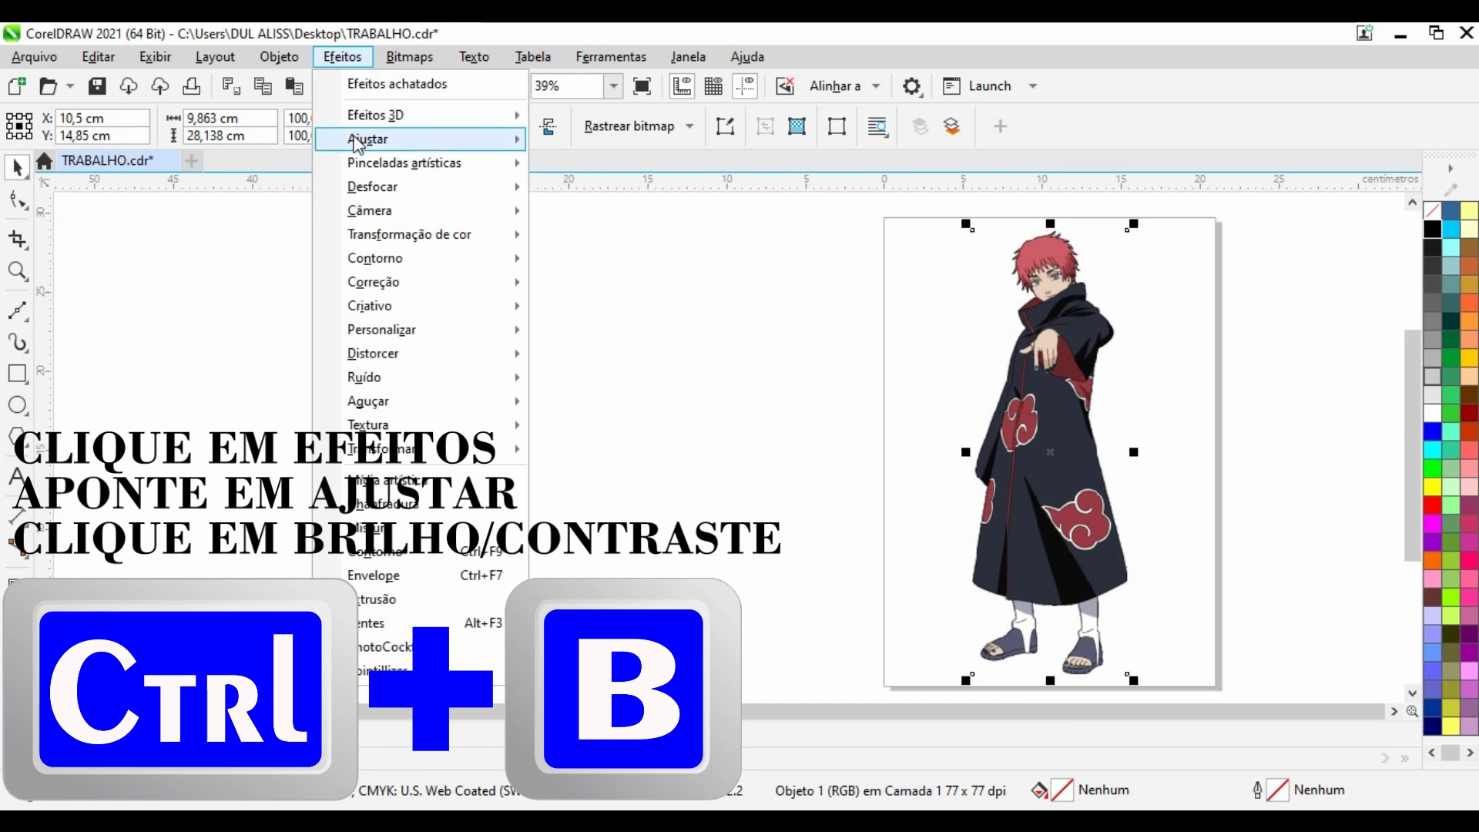
mouse_move(358, 144)
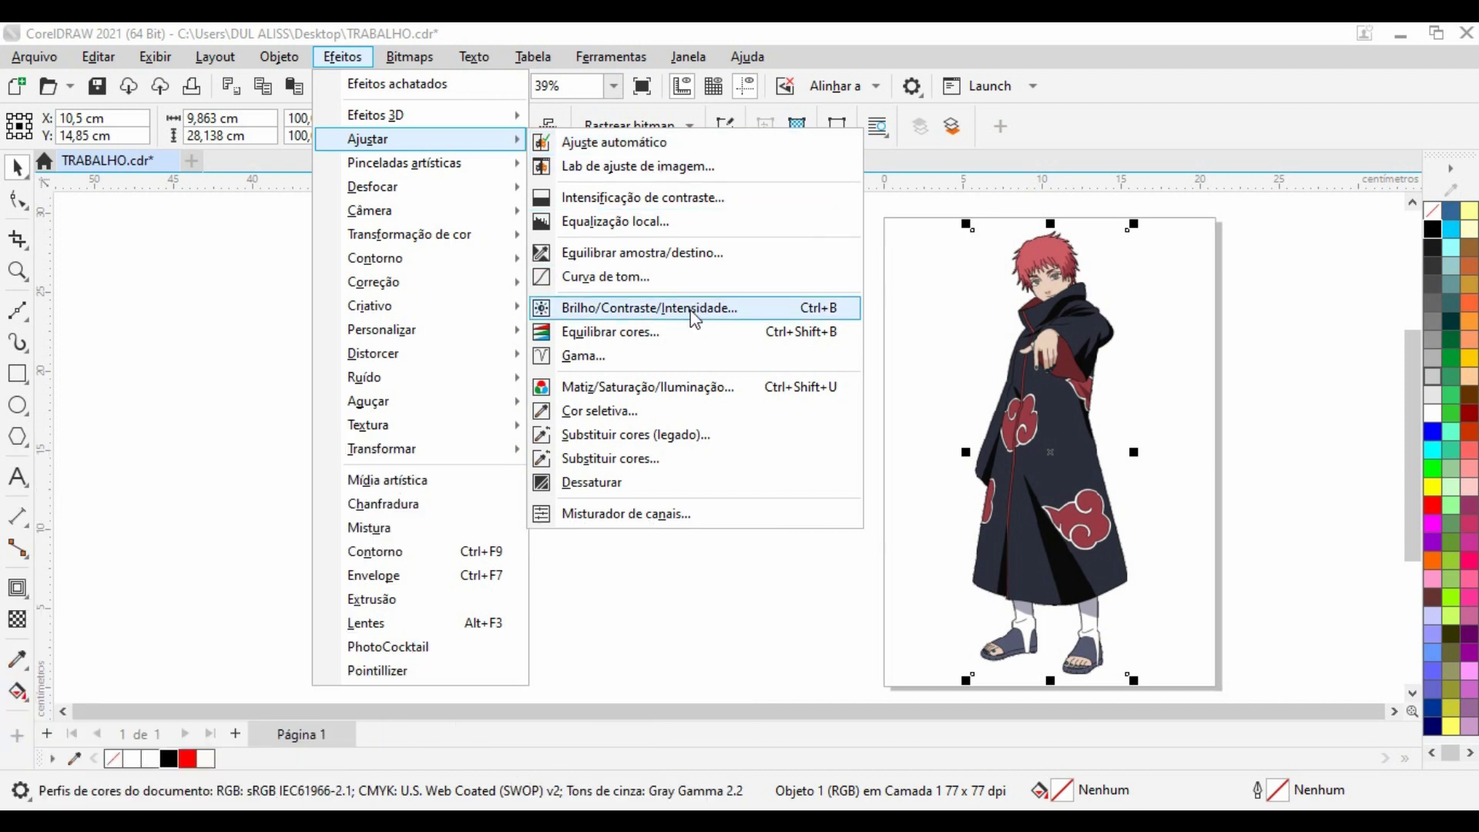
key(Escape)
key(Escape)
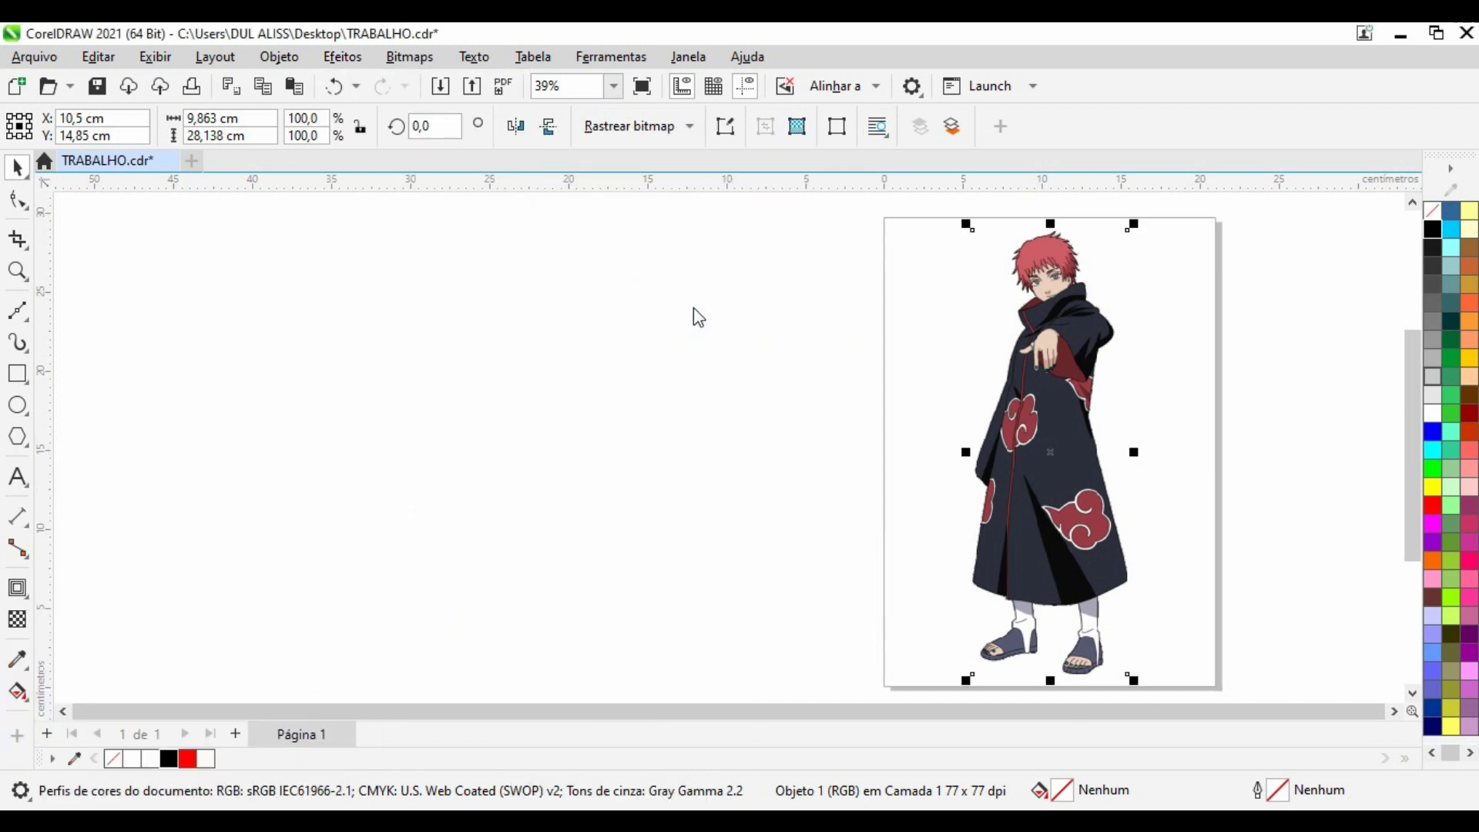
key(ctrl+b)
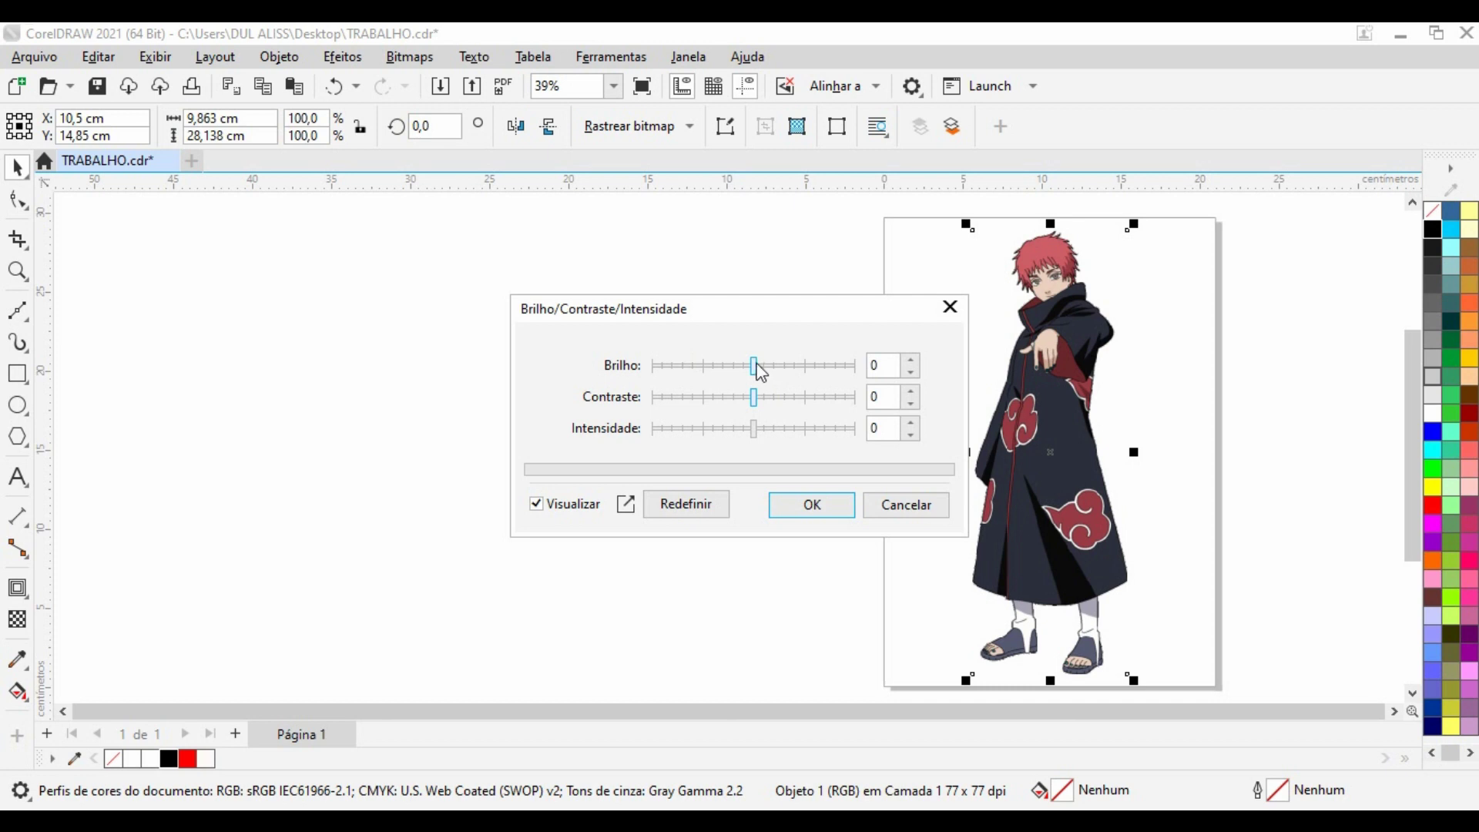
drag(756, 363, 593, 377)
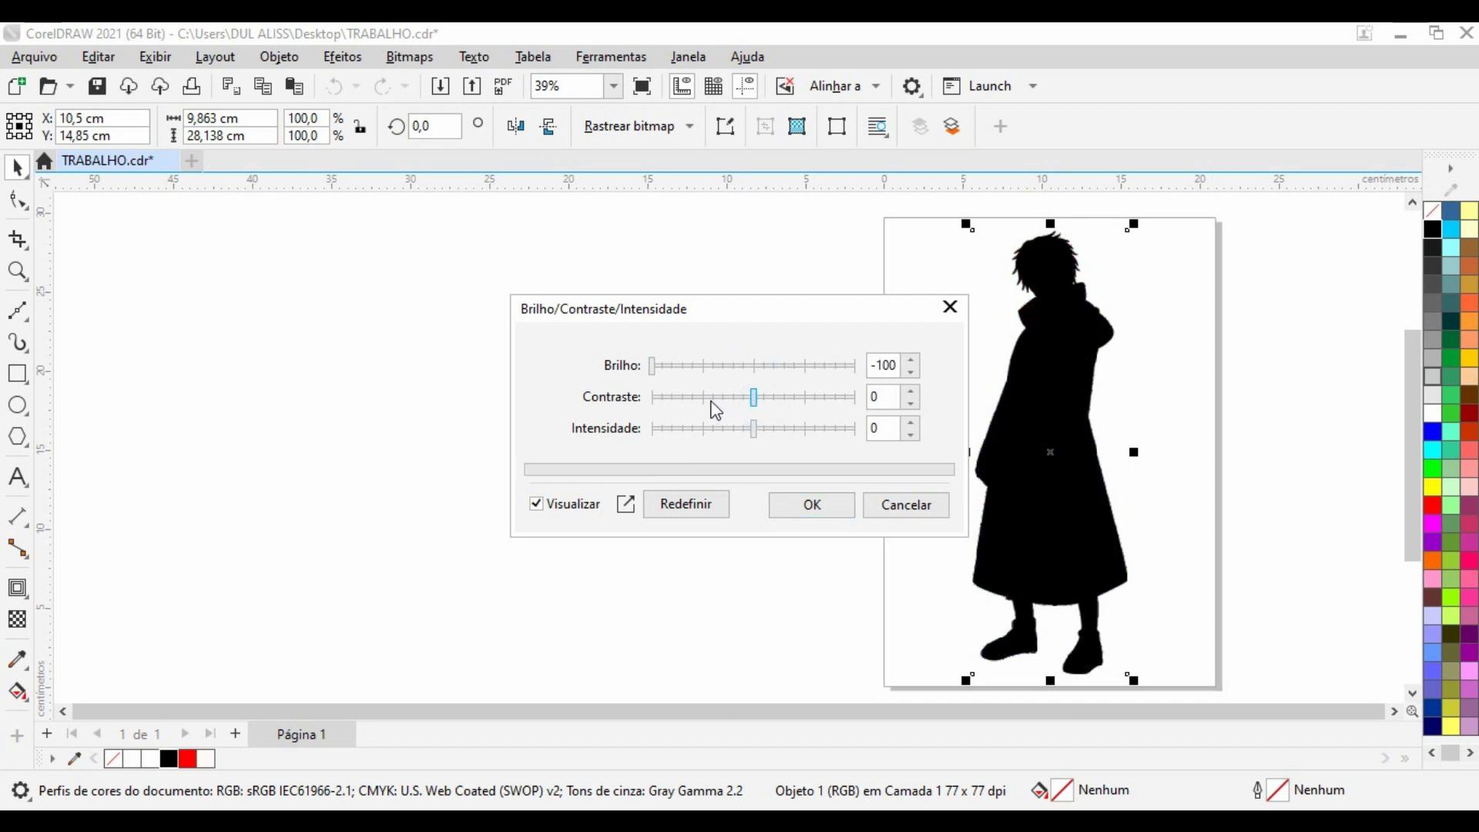
click(652, 398)
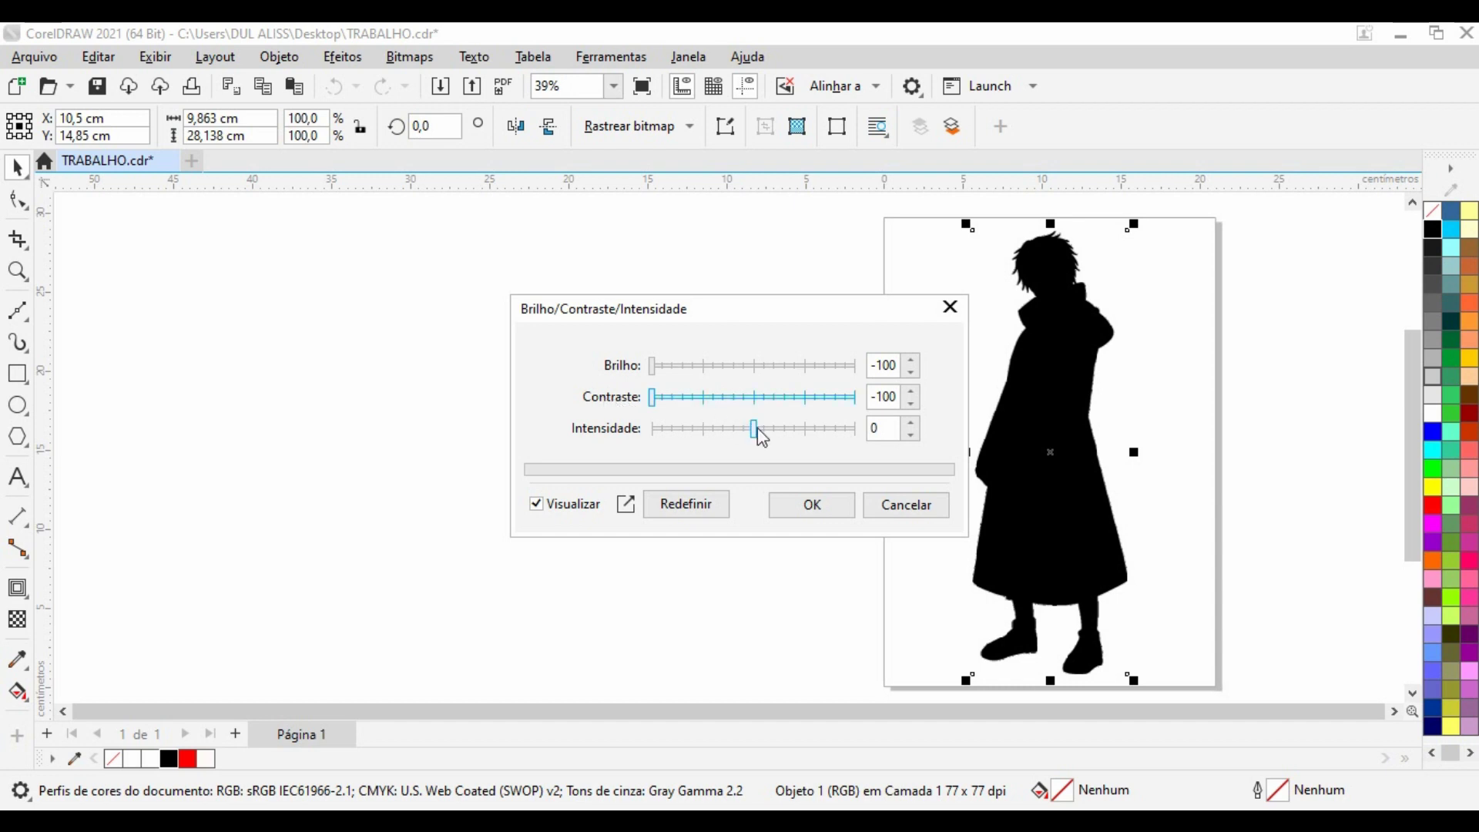
click(617, 429)
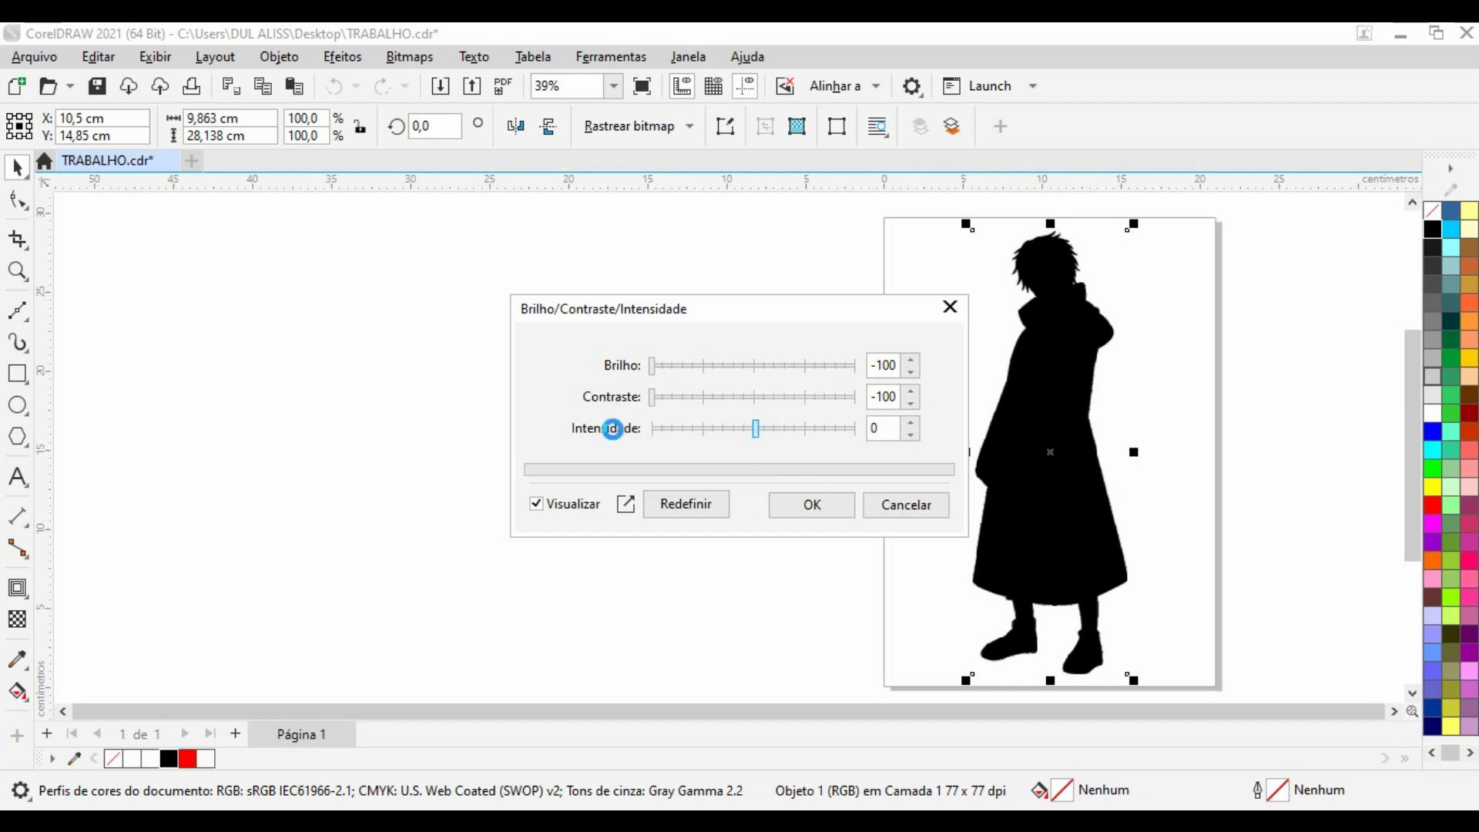
drag(754, 432, 594, 428)
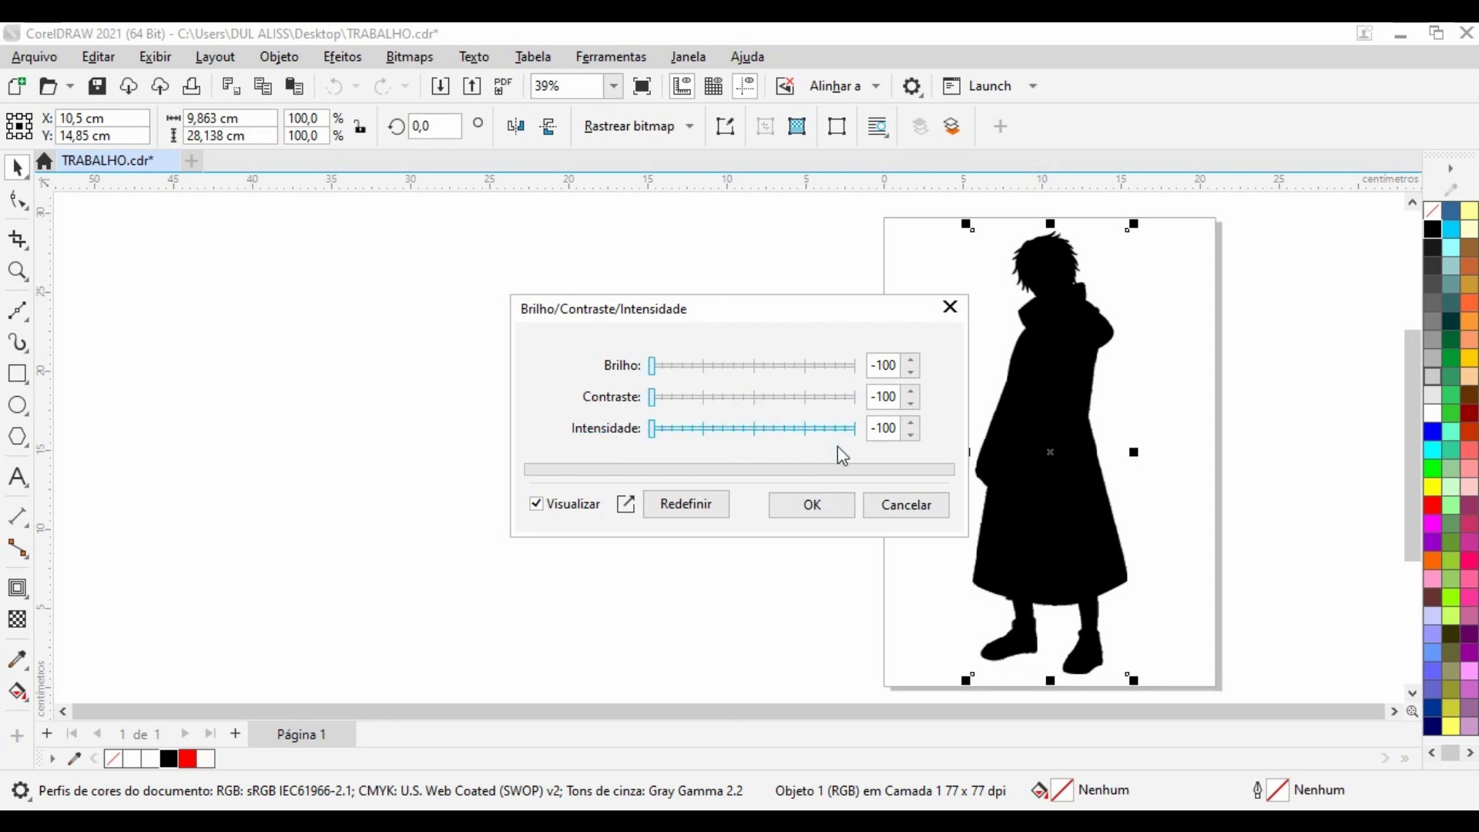
click(813, 506)
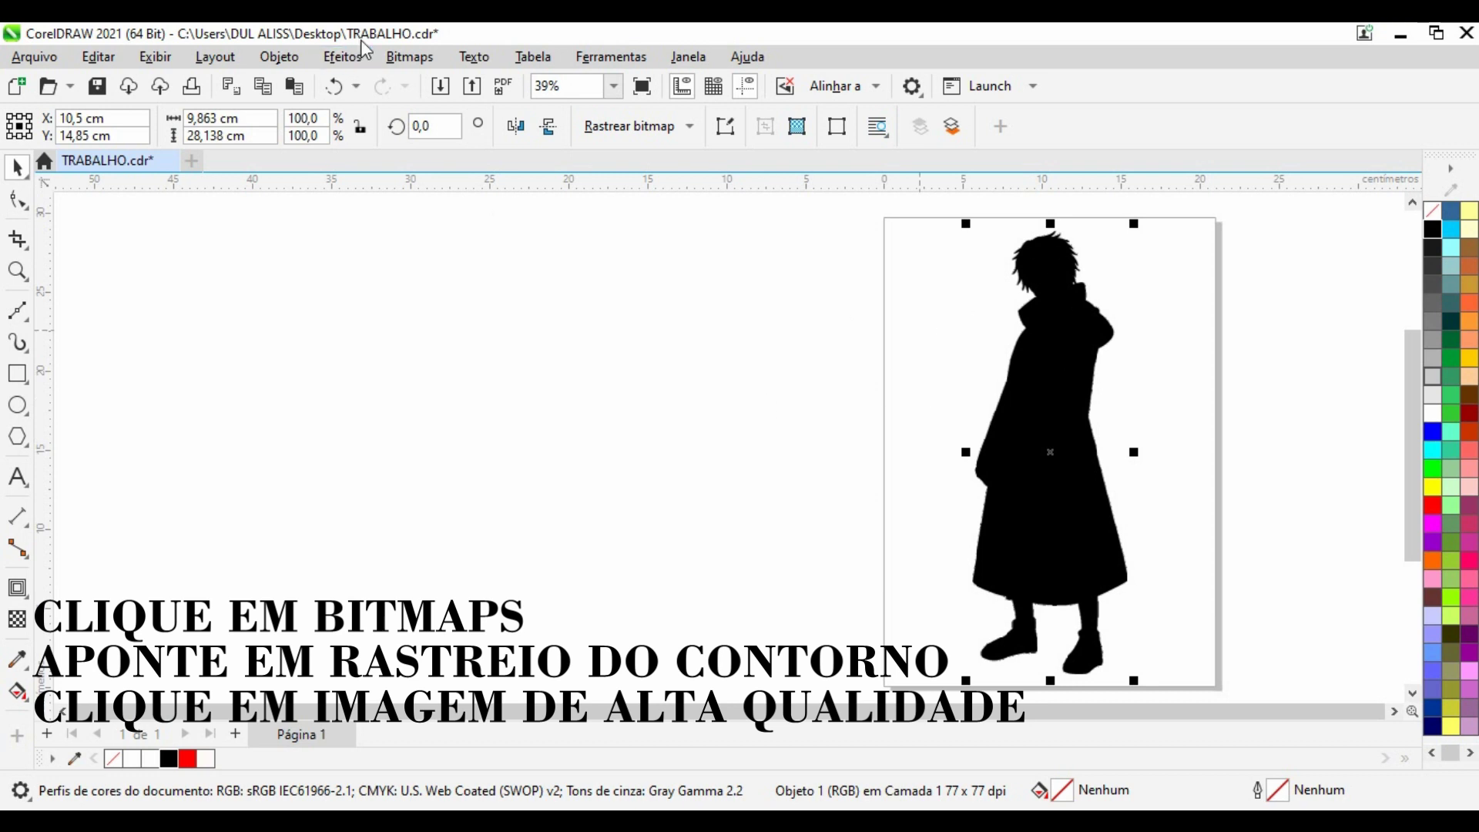
Trace the silhouette bitmap with the high quality image outline trace, deleting the original bitmap
click(416, 60)
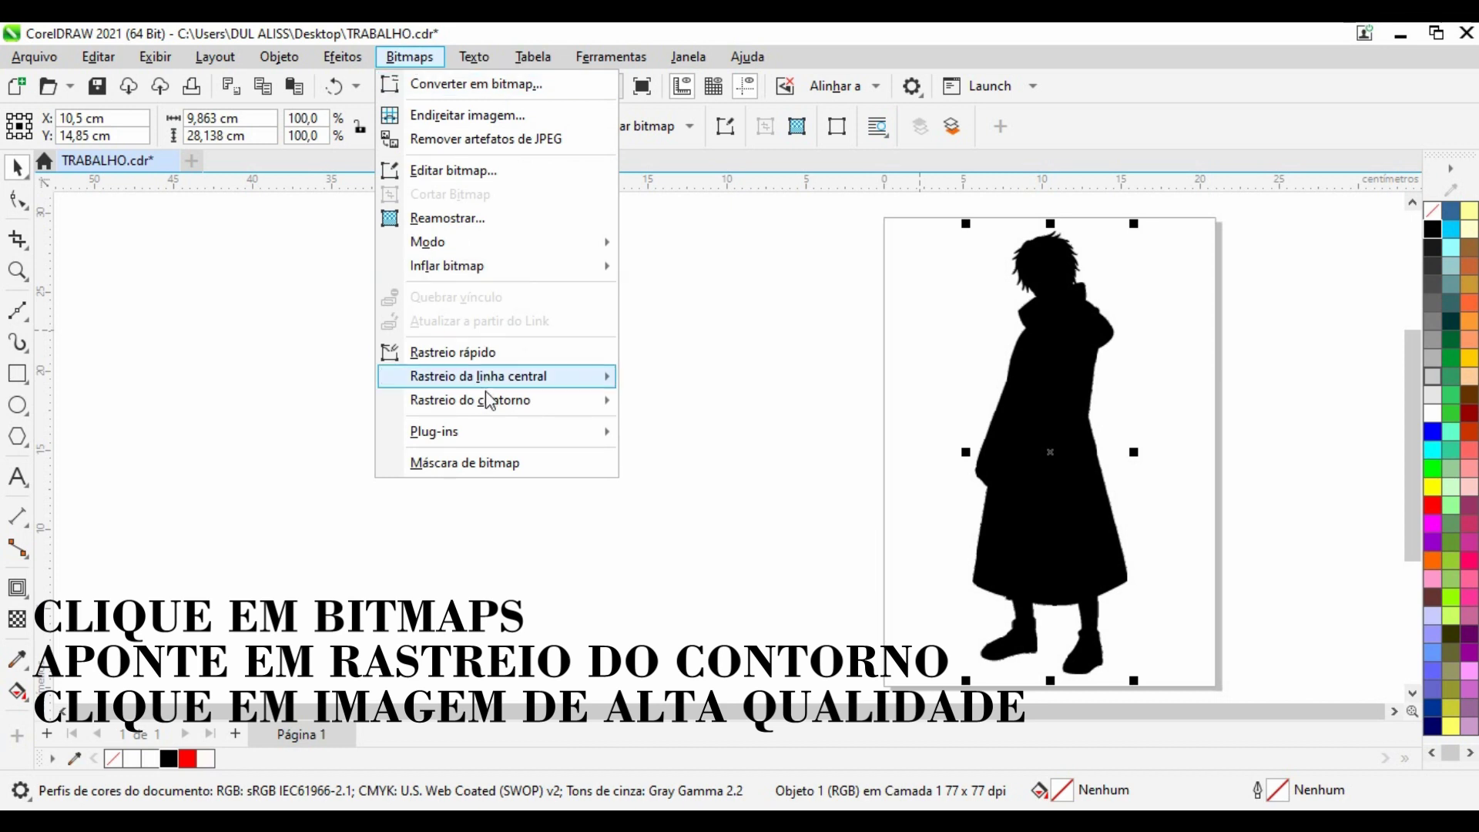
mouse_move(543, 403)
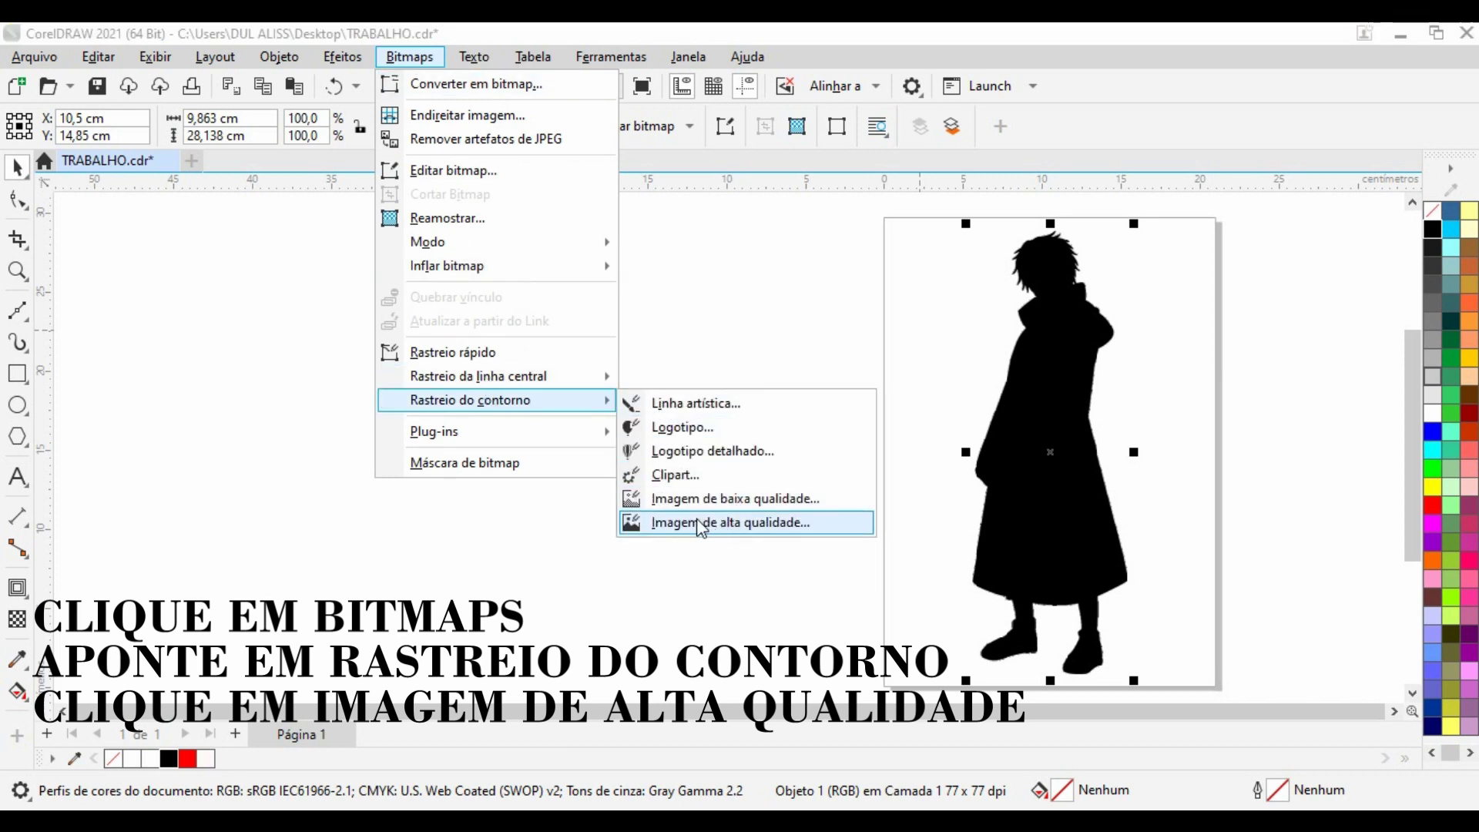
click(757, 524)
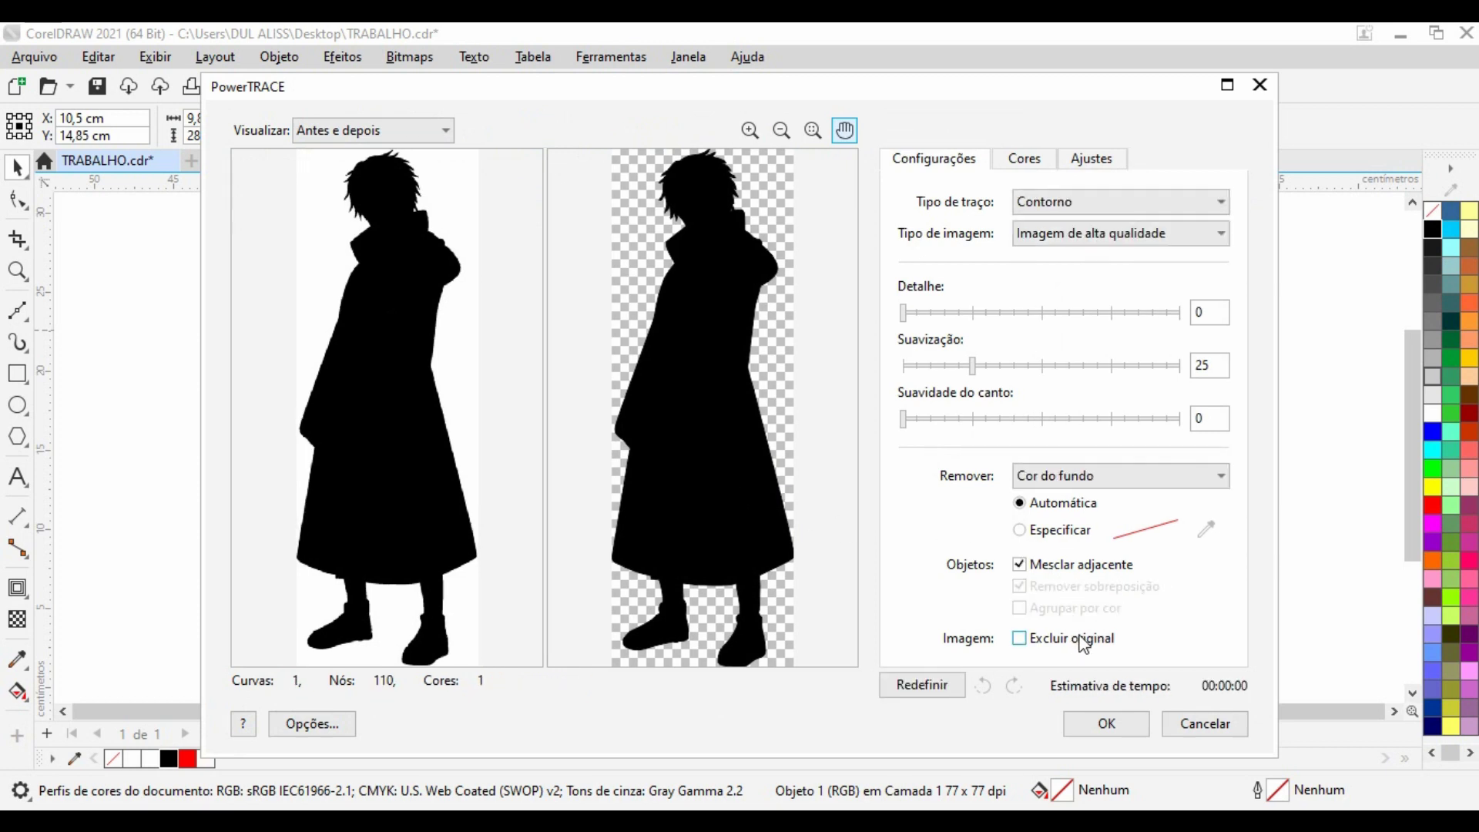
click(1022, 636)
click(1106, 724)
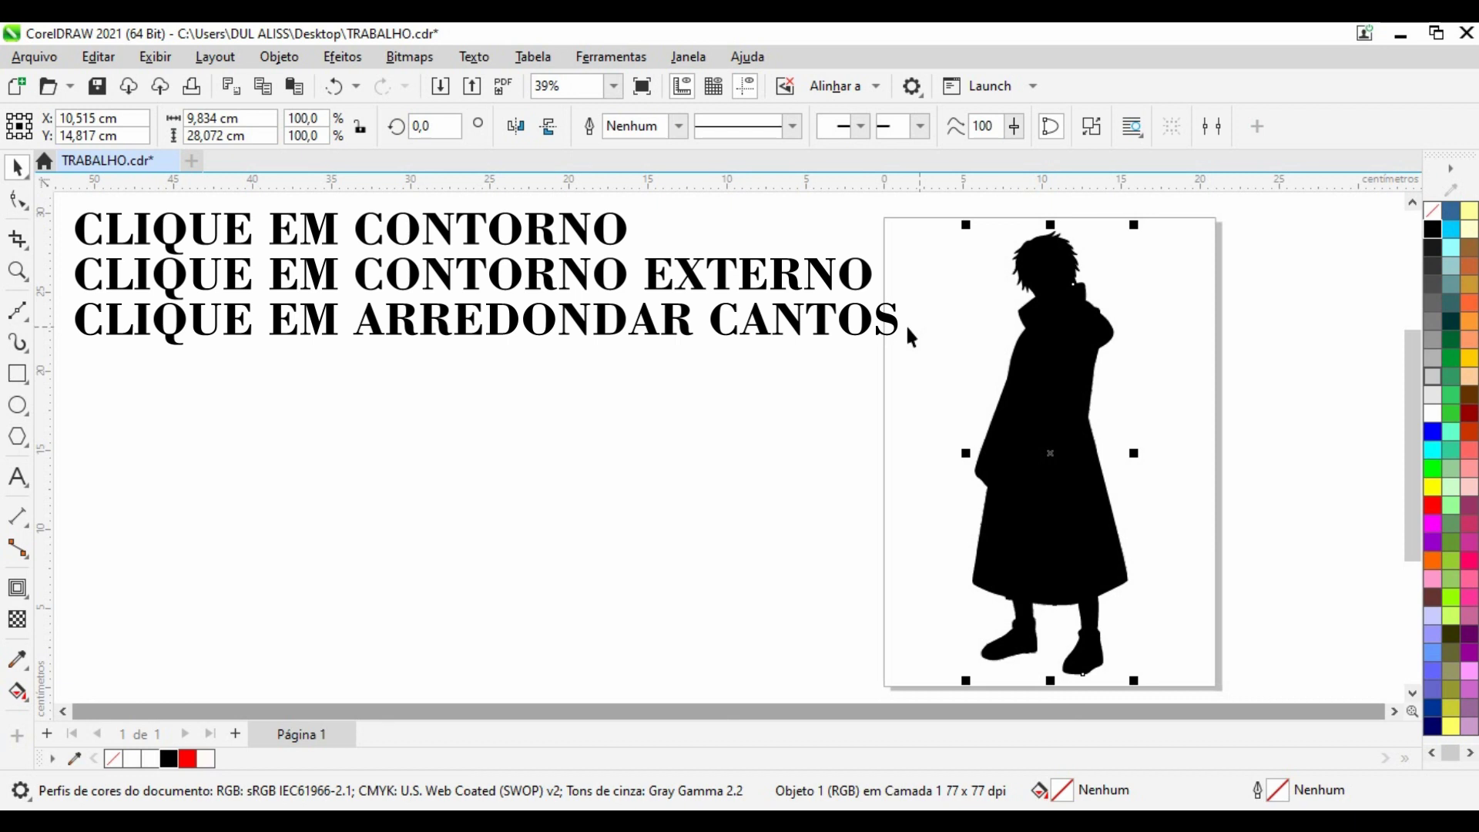
Apply a one-step outside contour with a 0.2 cm offset and rounded corners to the traced silhouette
click(28, 609)
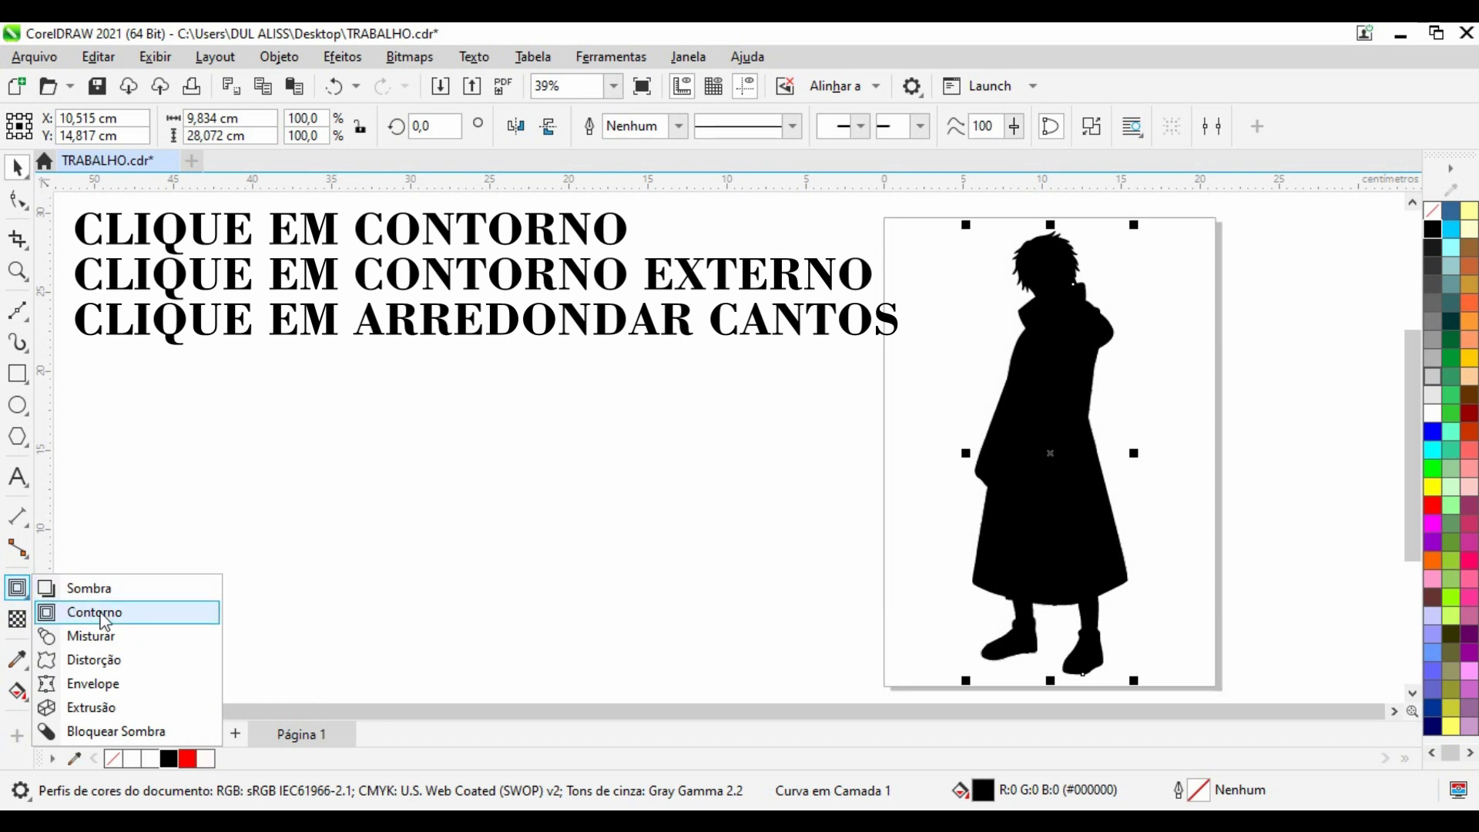
click(93, 613)
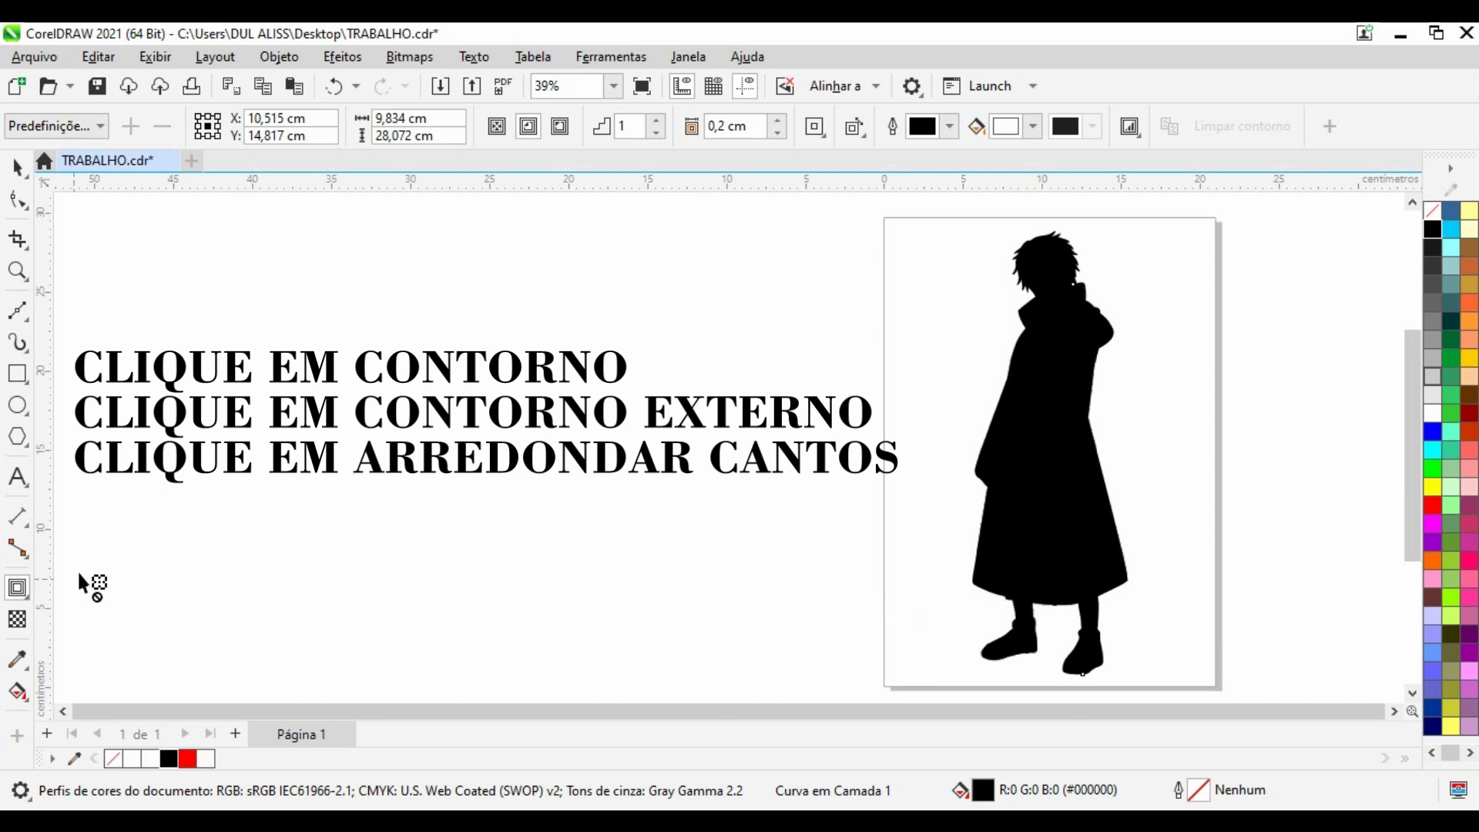
click(563, 131)
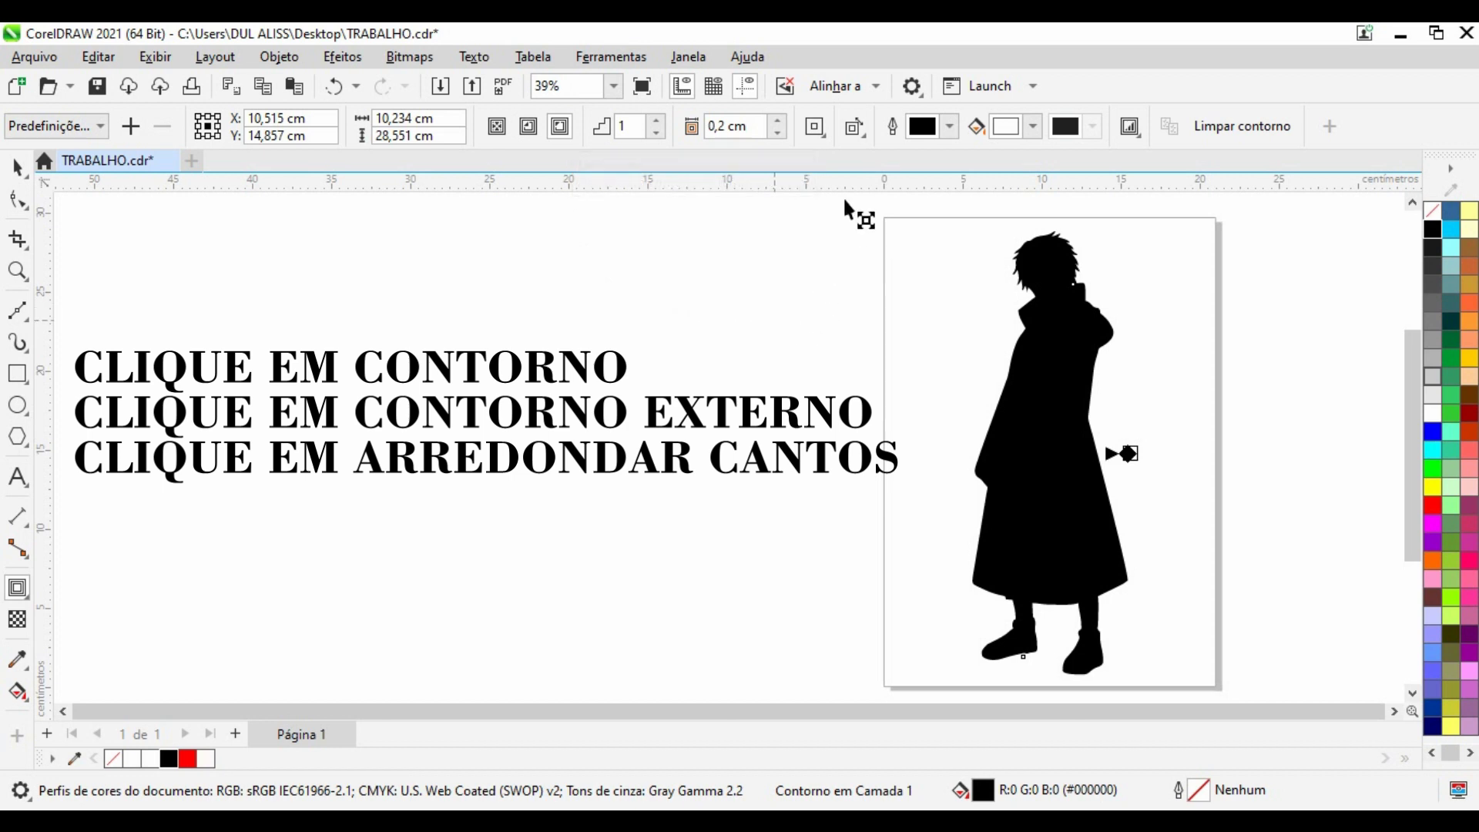
click(827, 140)
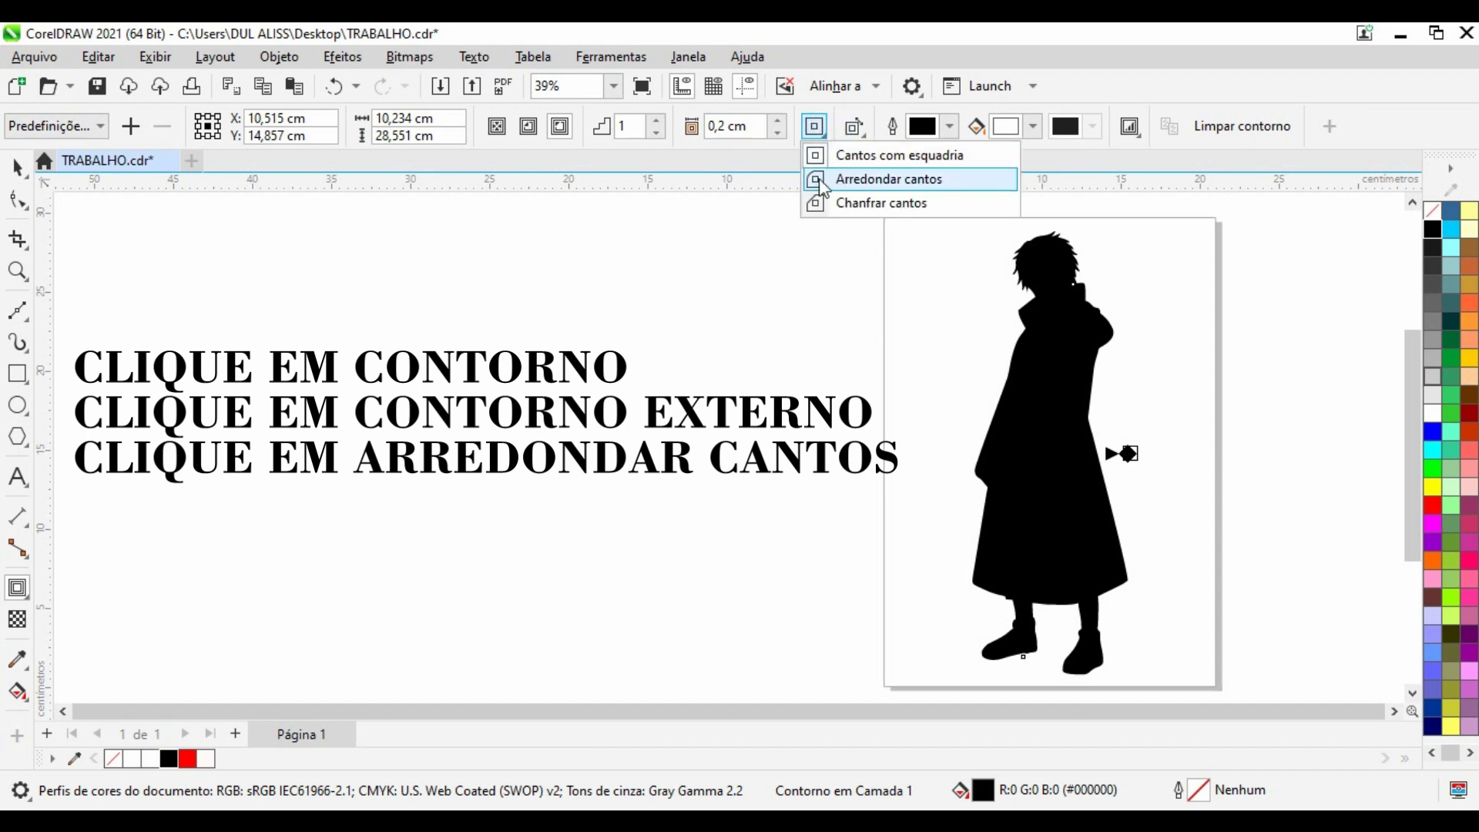
click(856, 179)
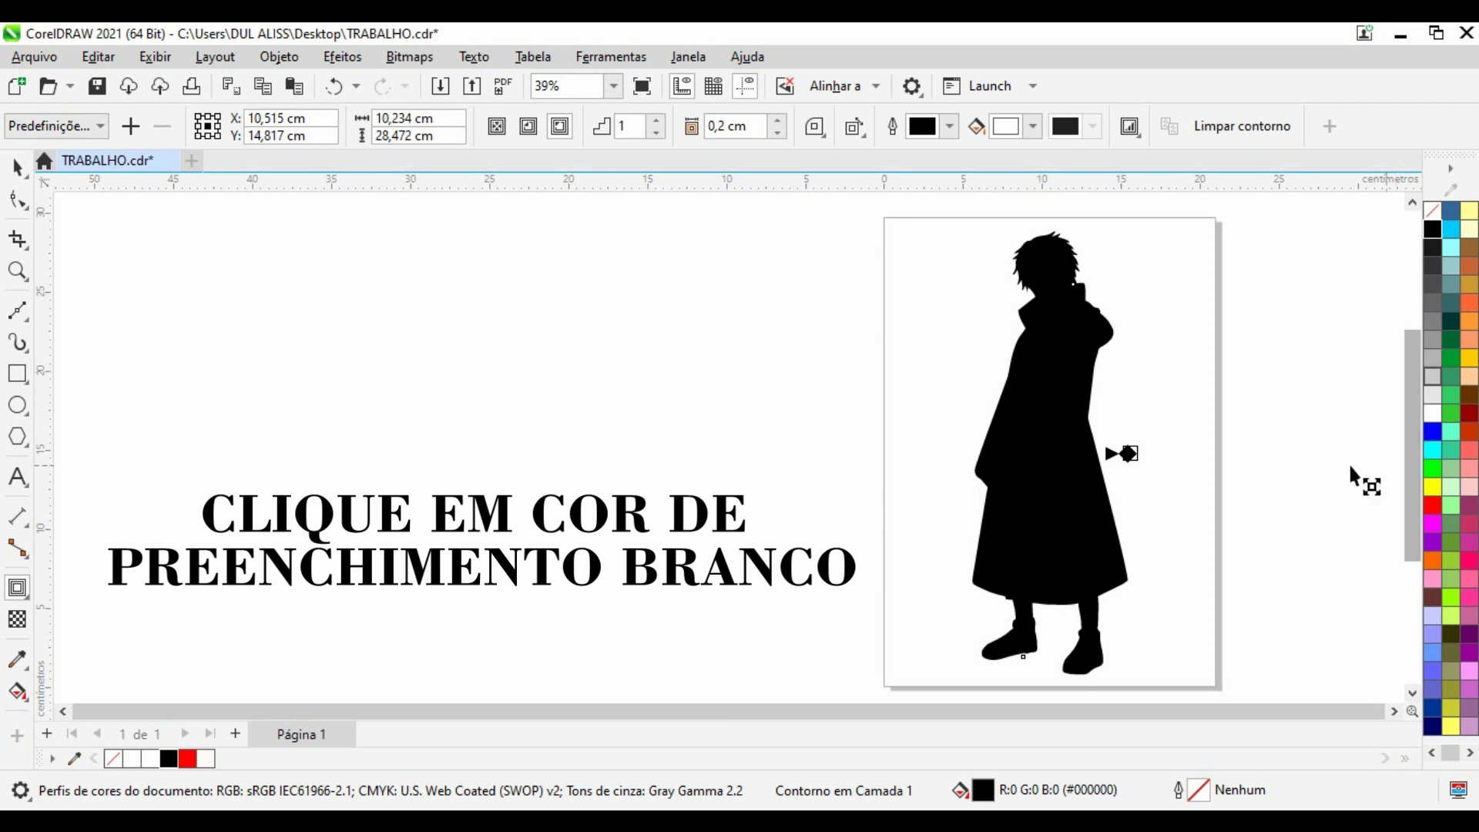
Give the contoured silhouette a white fill and a black outline
click(1431, 413)
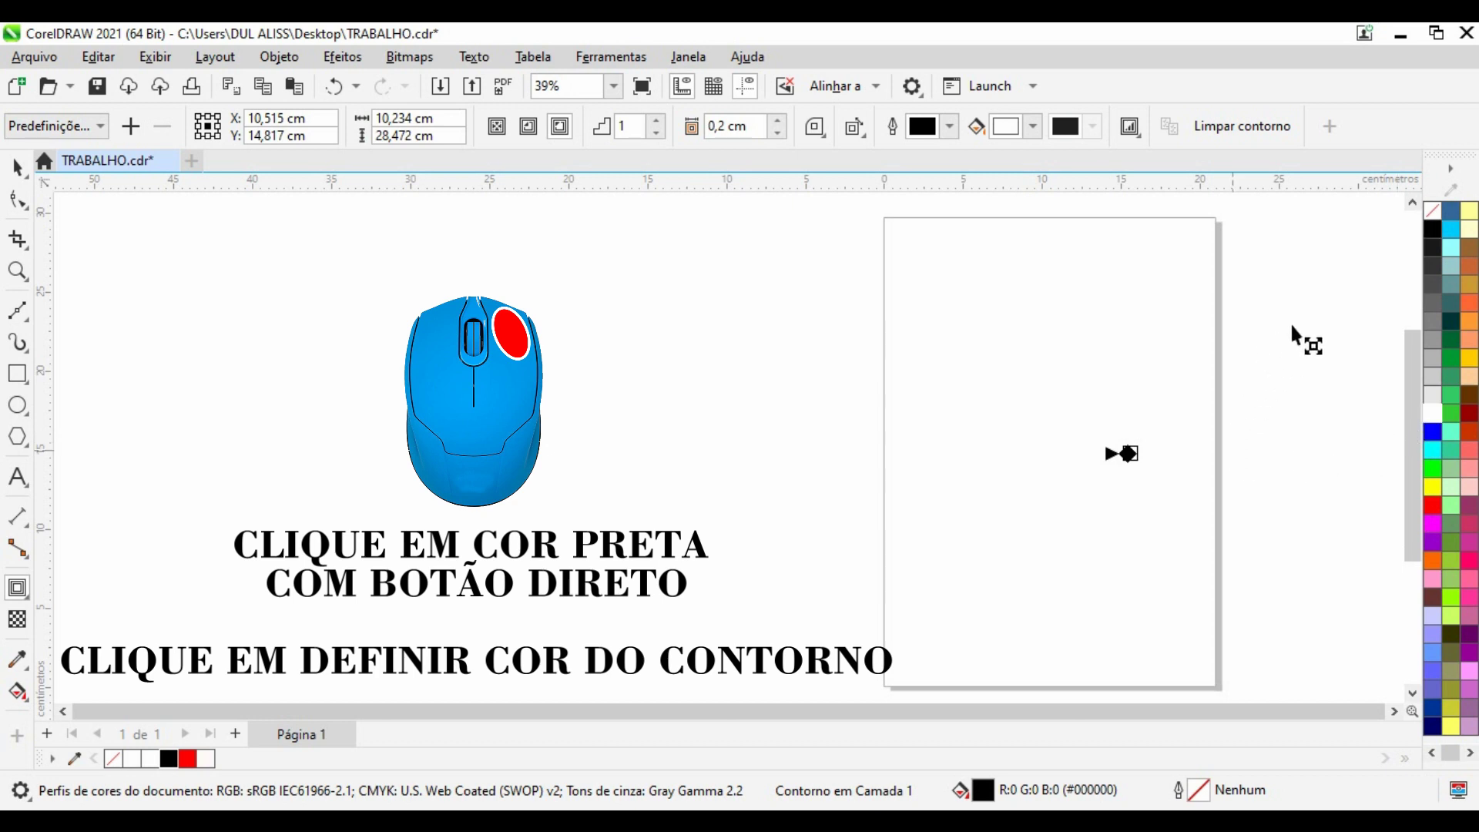
right_click(1429, 223)
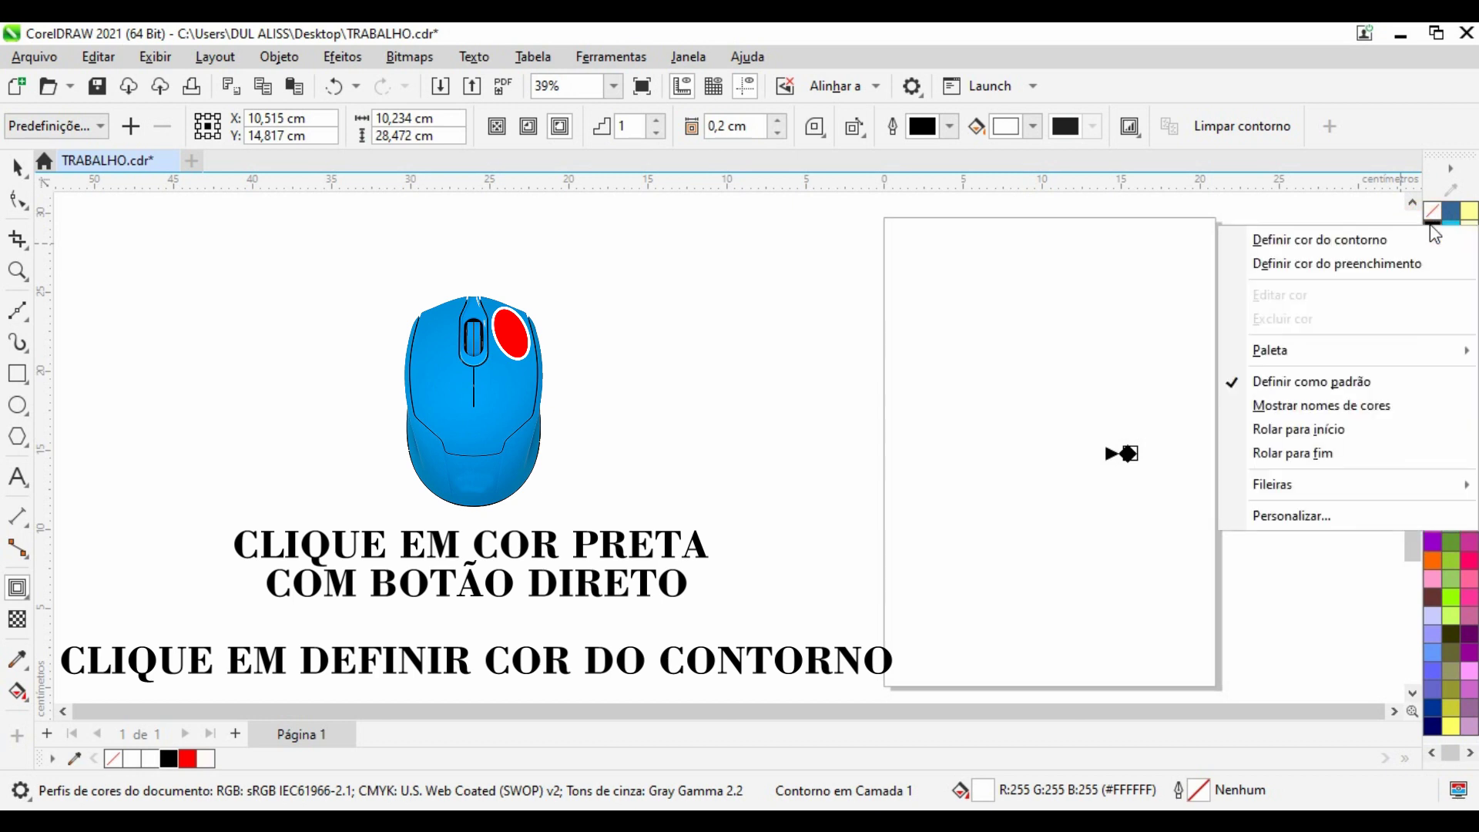
click(1334, 241)
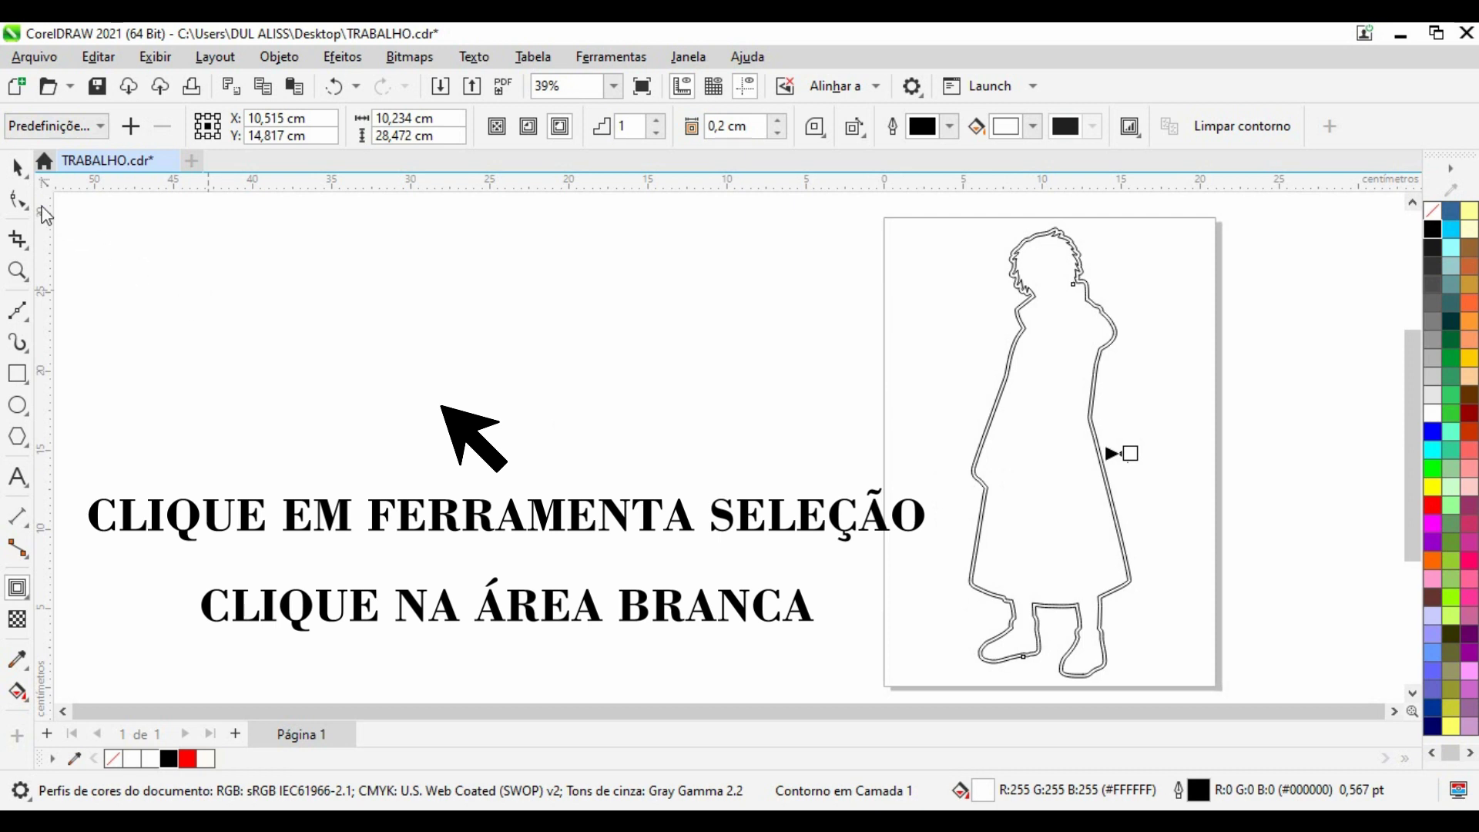
Select all the overlapping objects on the page and break the contour apart from the silhouette
click(18, 167)
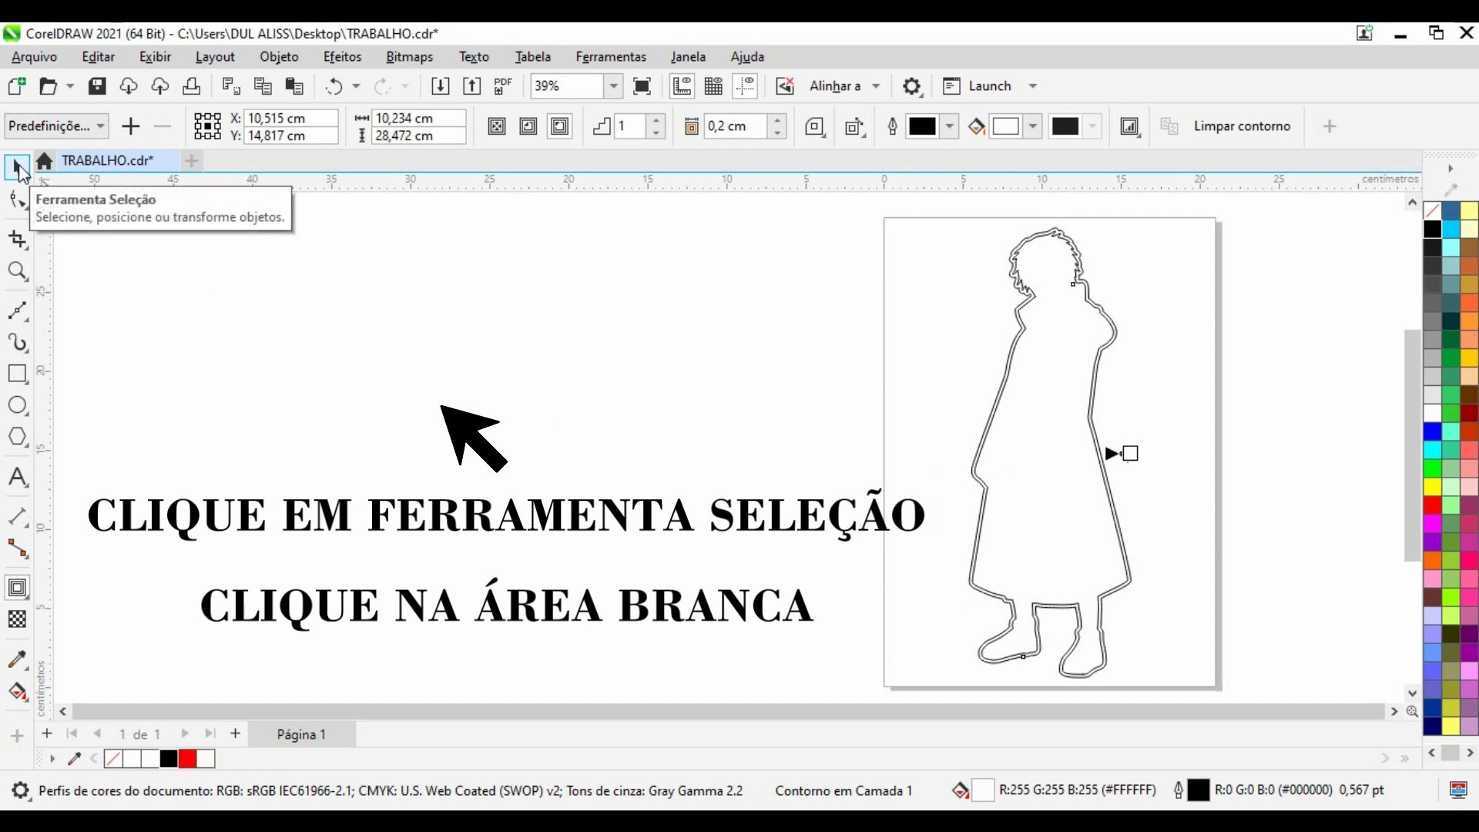
double_click(18, 166)
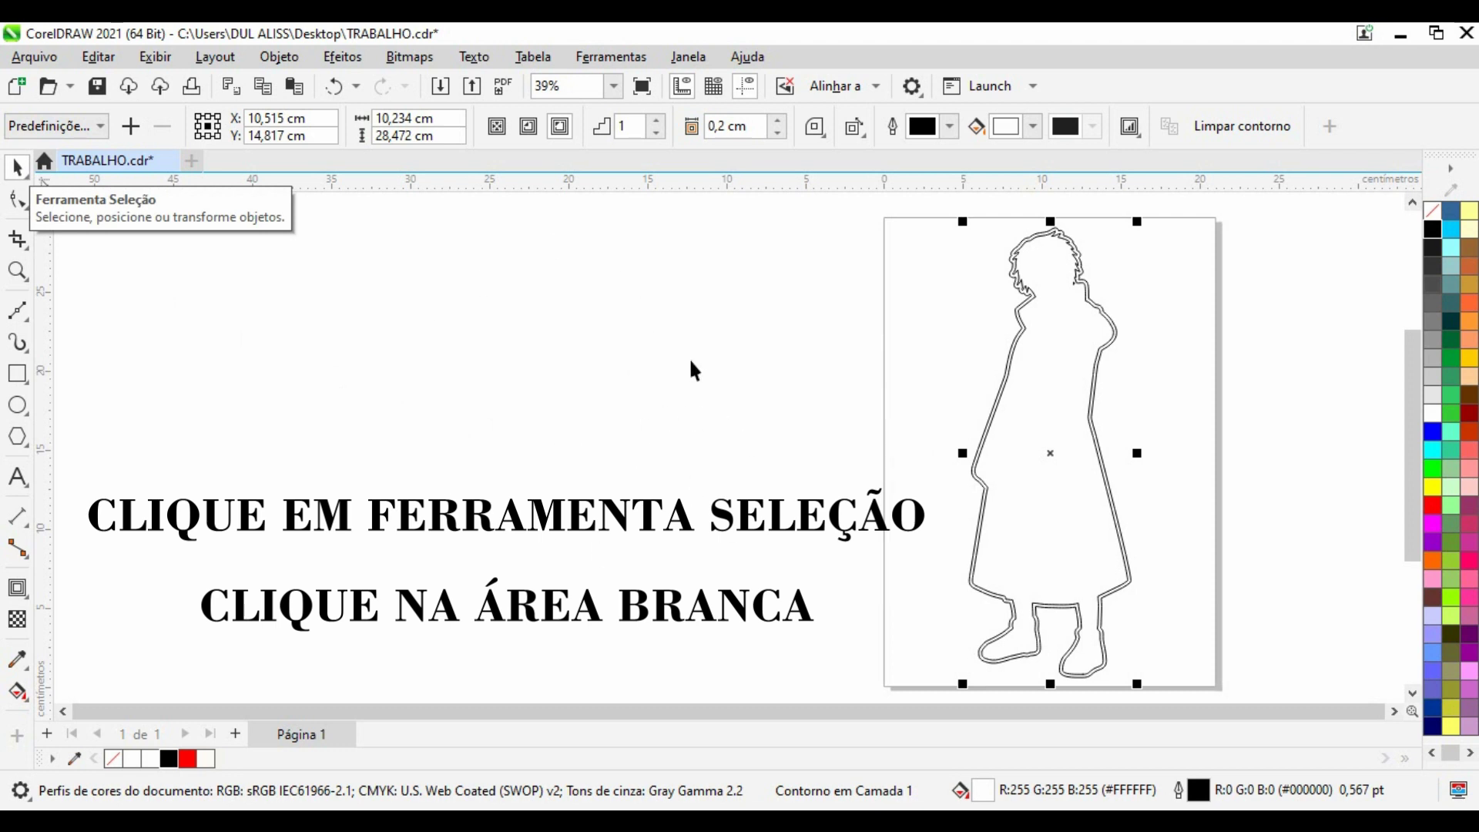
click(653, 390)
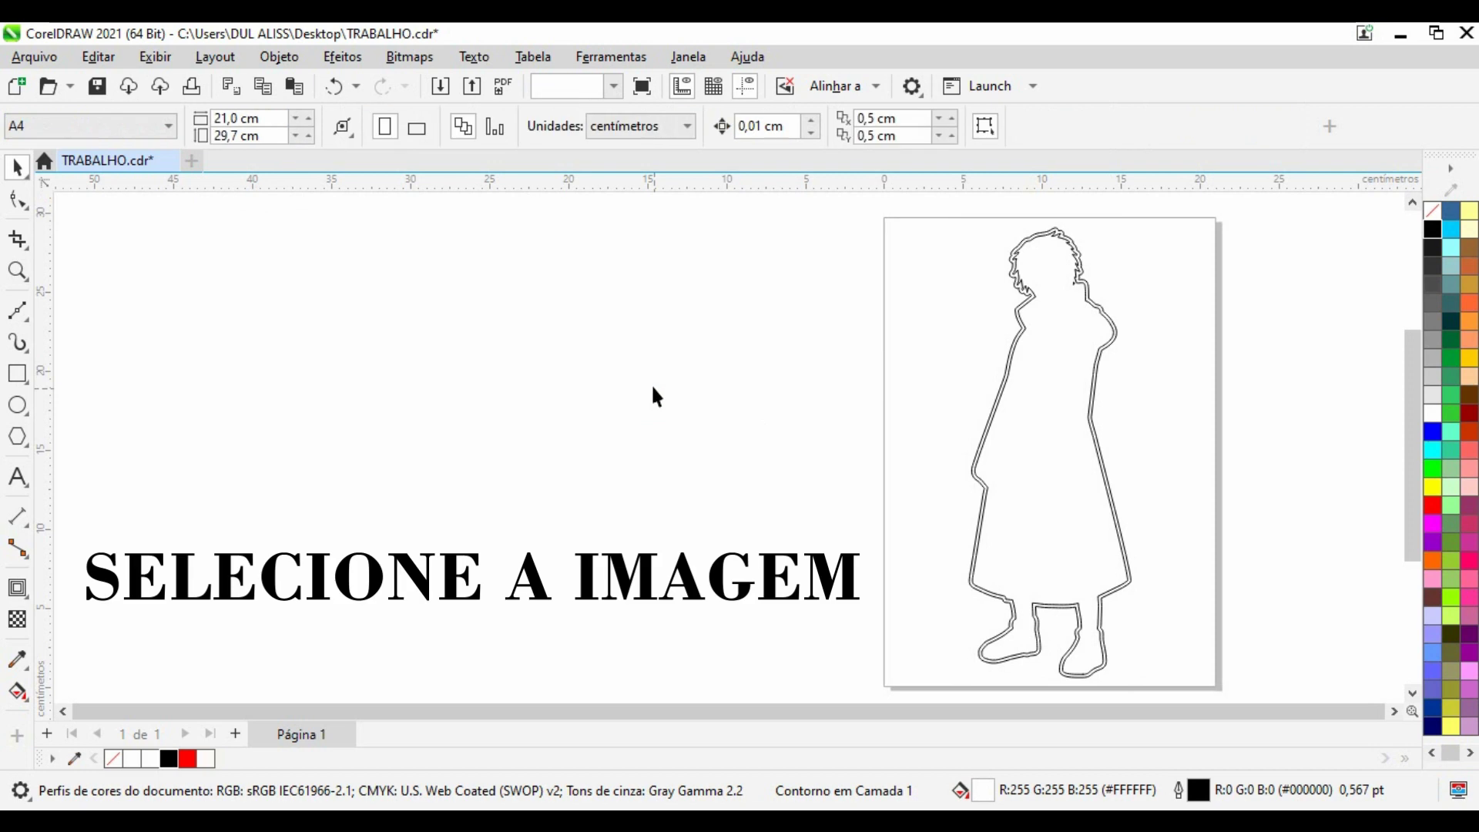
key(ctrl+a)
click(1279, 206)
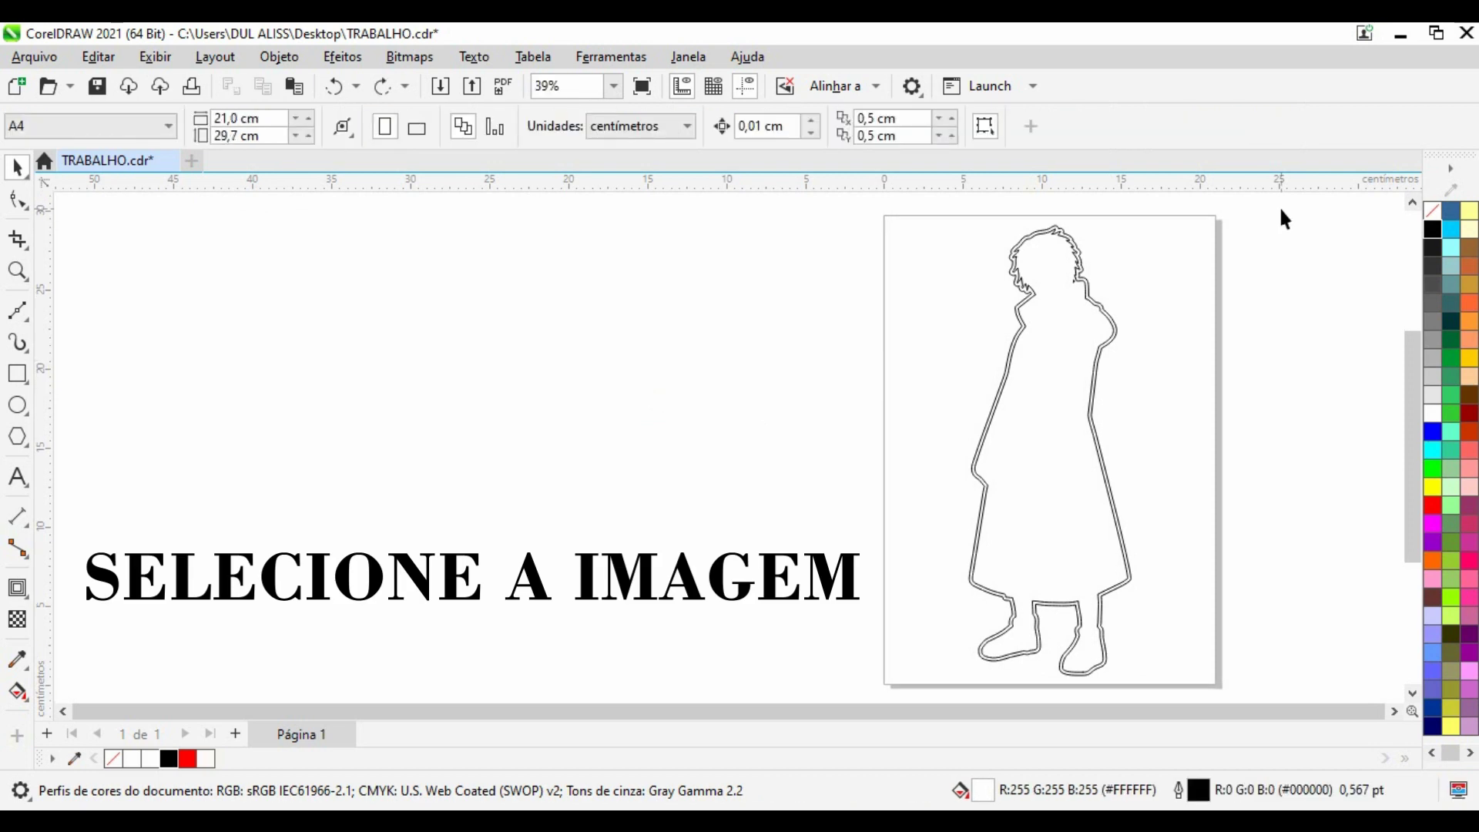
drag(1175, 213, 858, 270)
drag(842, 514, 816, 686)
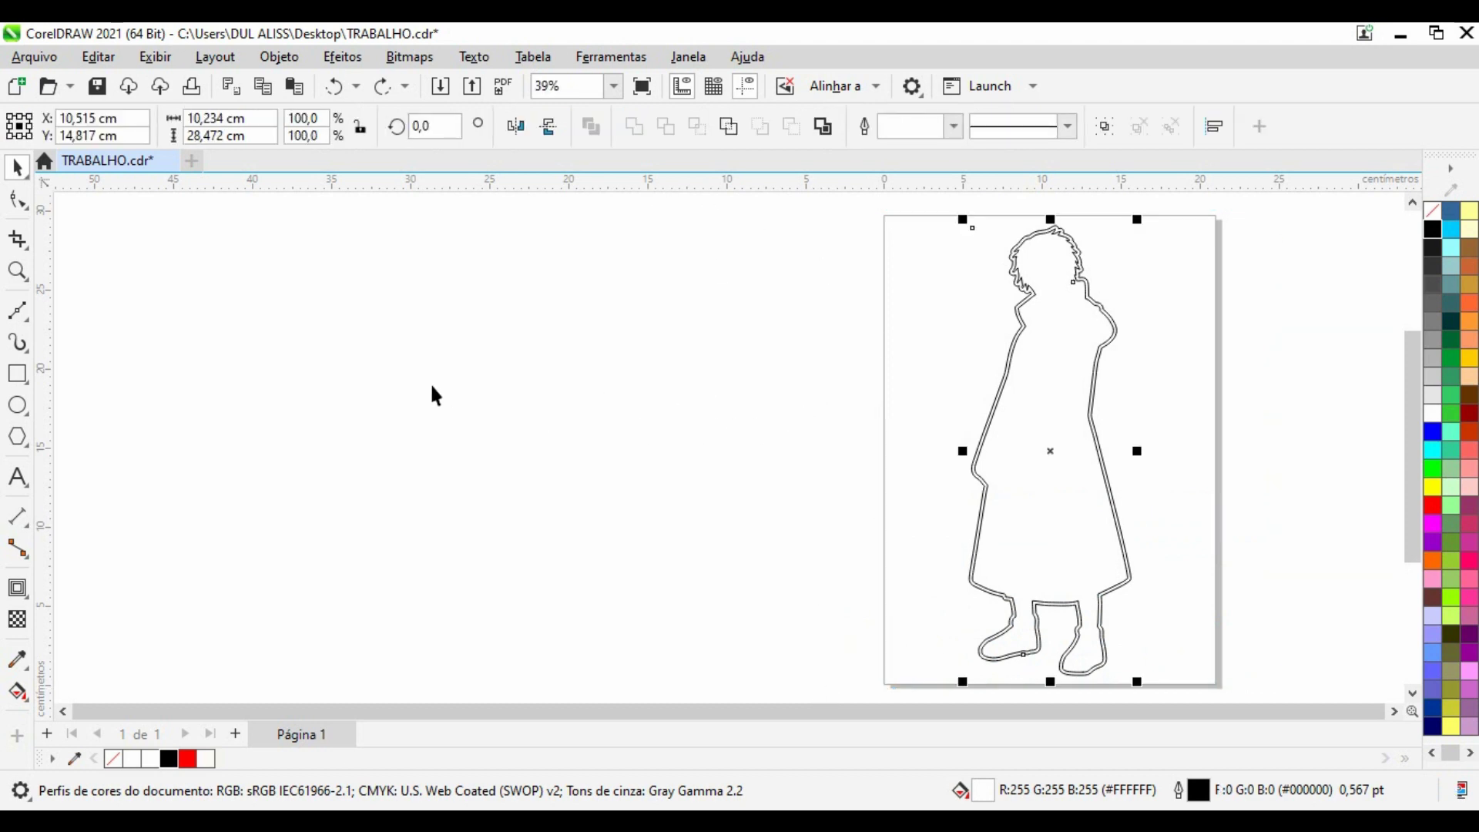
click(279, 61)
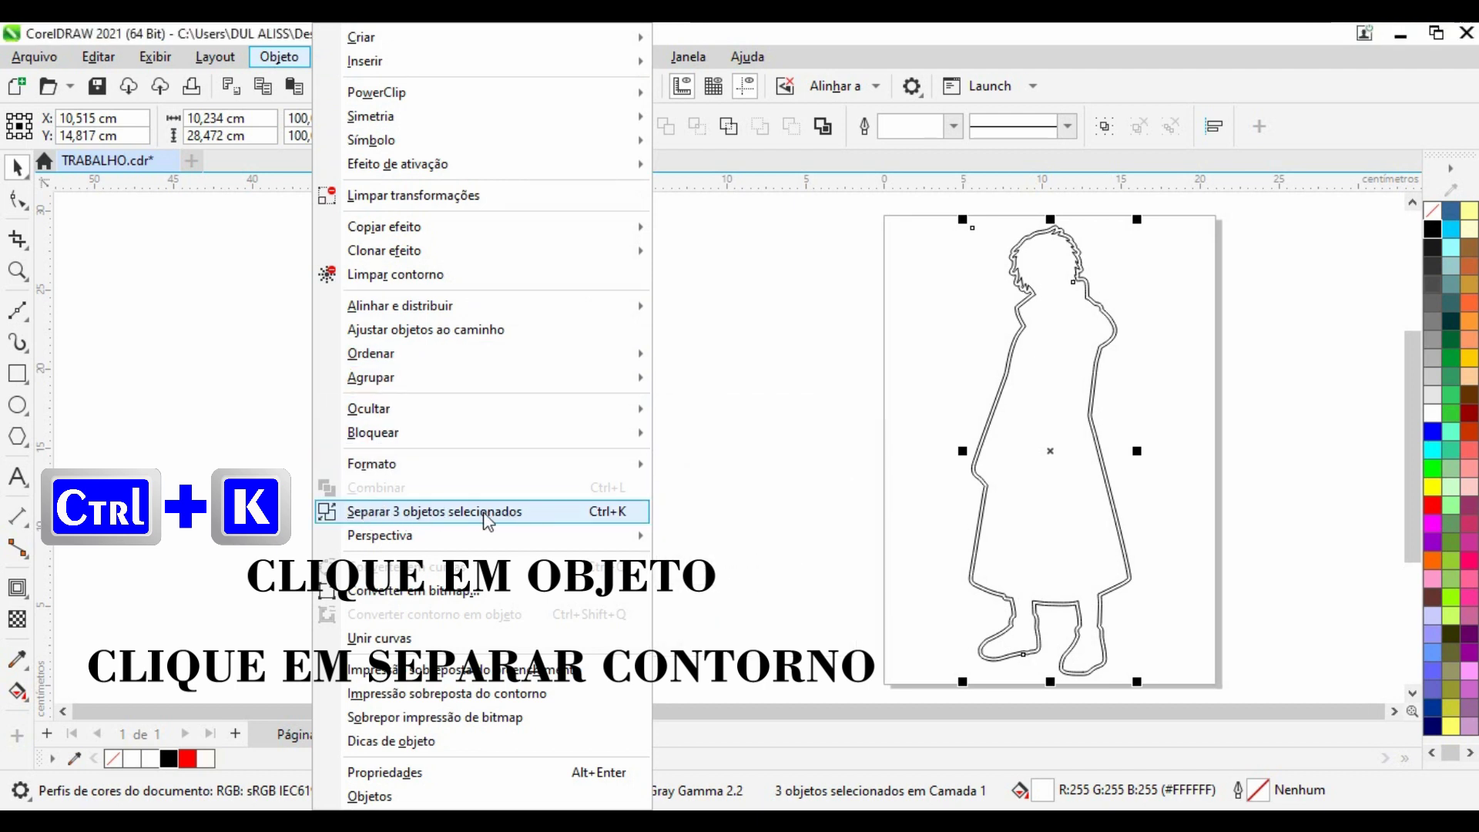
click(528, 518)
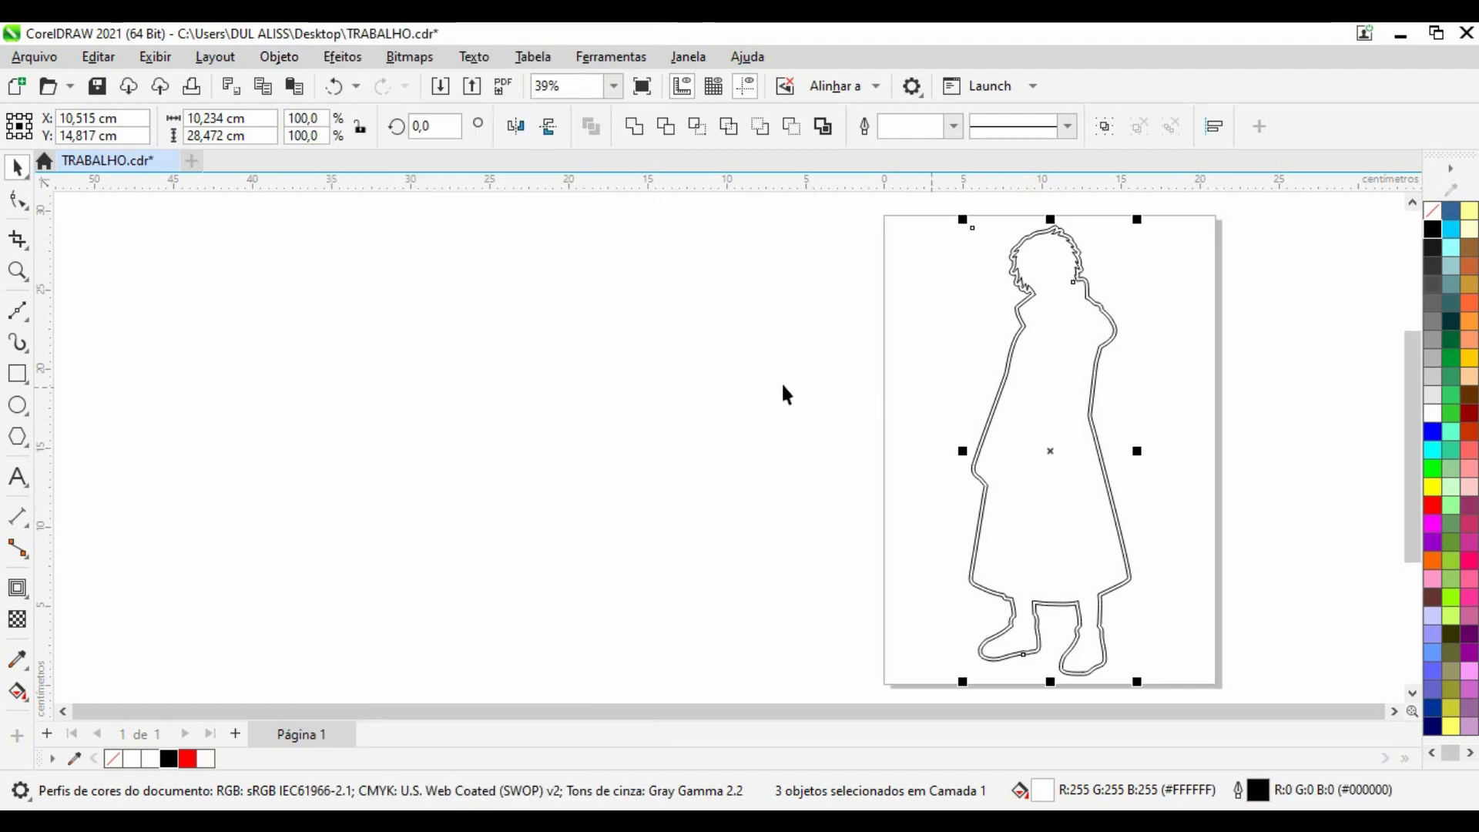
Move the inner silhouette curve off the page, away from the outer contour, and delete it
click(724, 452)
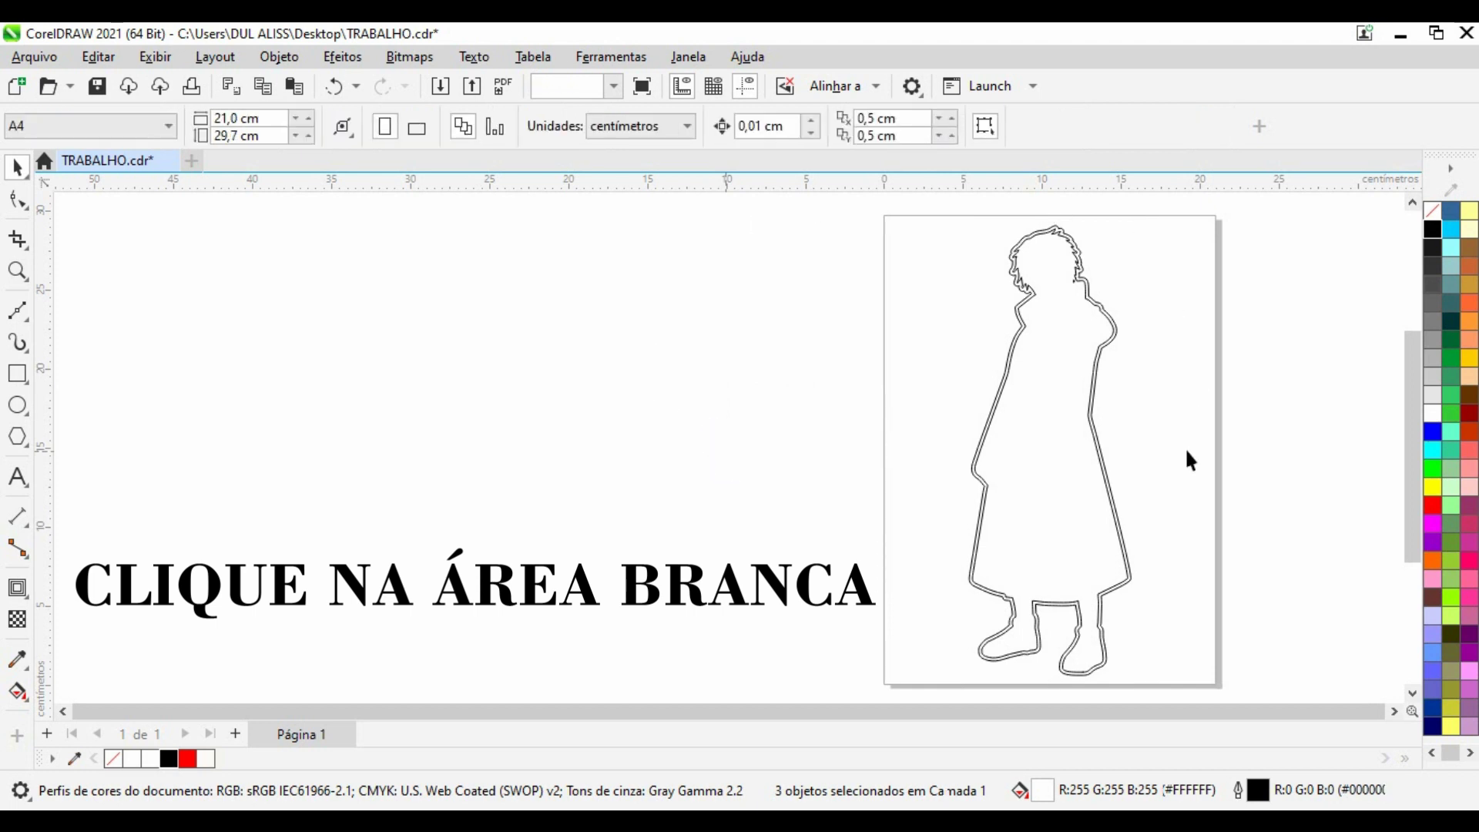
click(1055, 445)
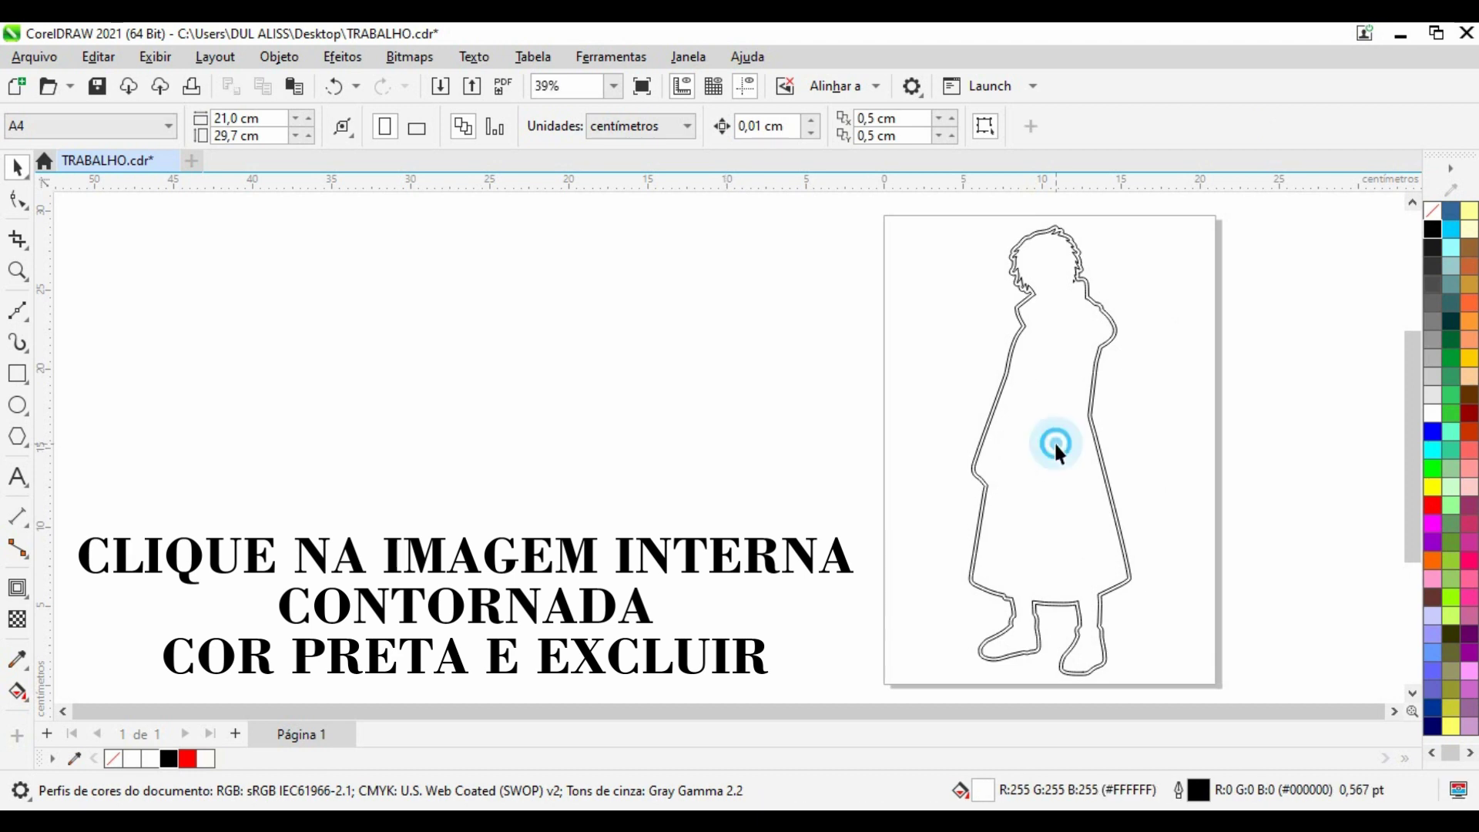
drag(1052, 447, 603, 449)
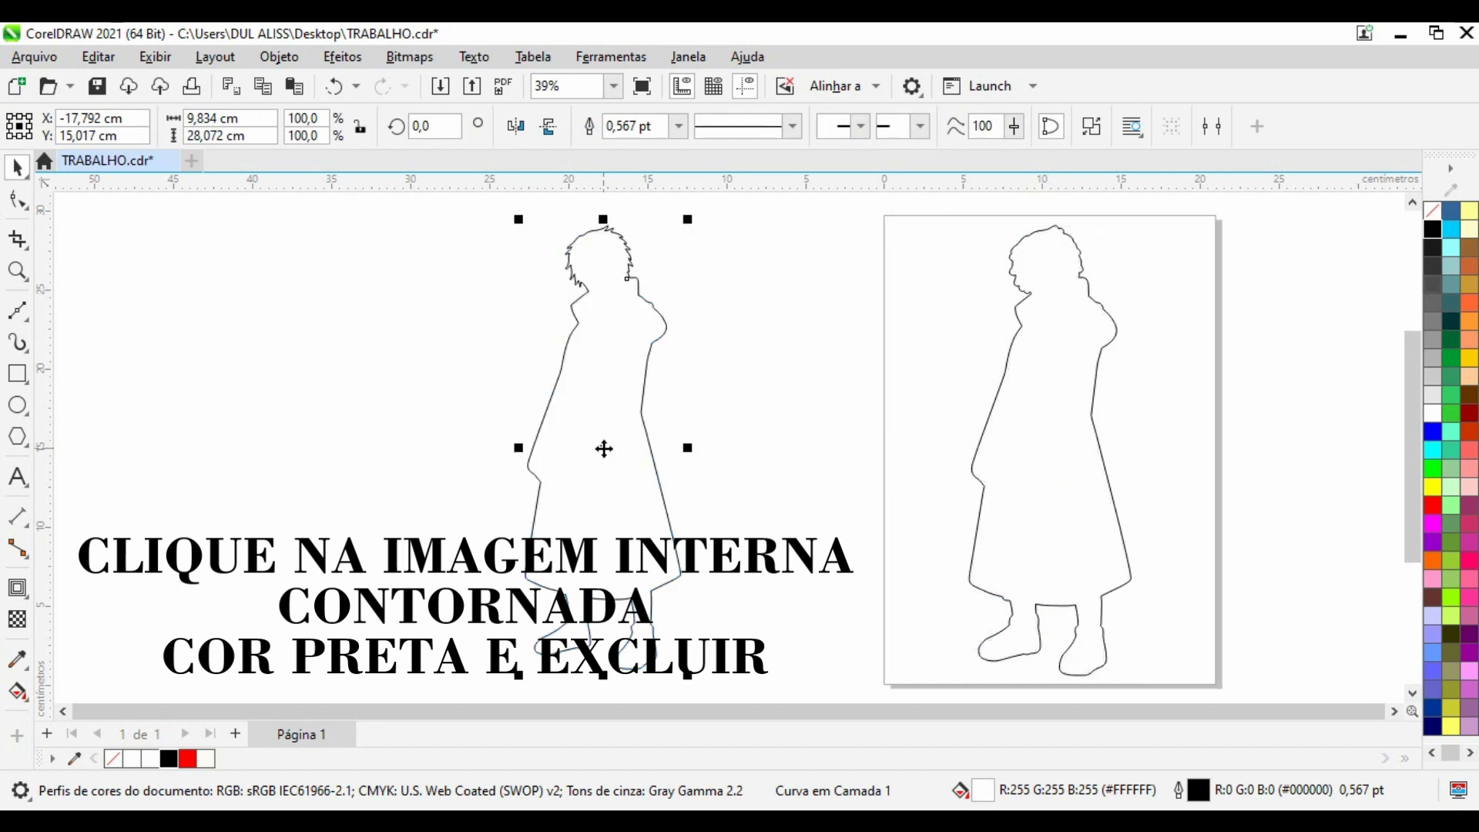
right_click(620, 354)
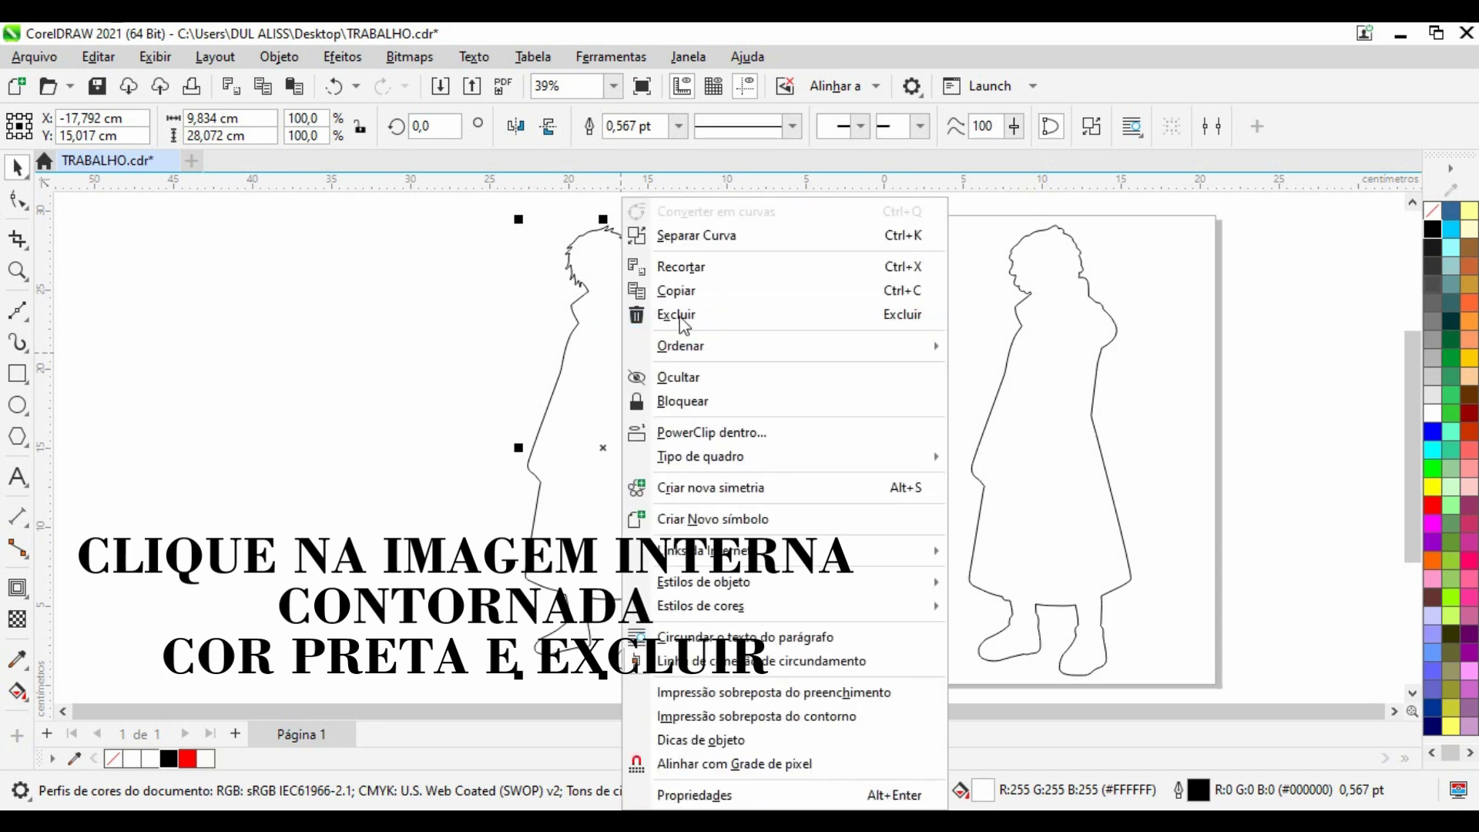
click(685, 317)
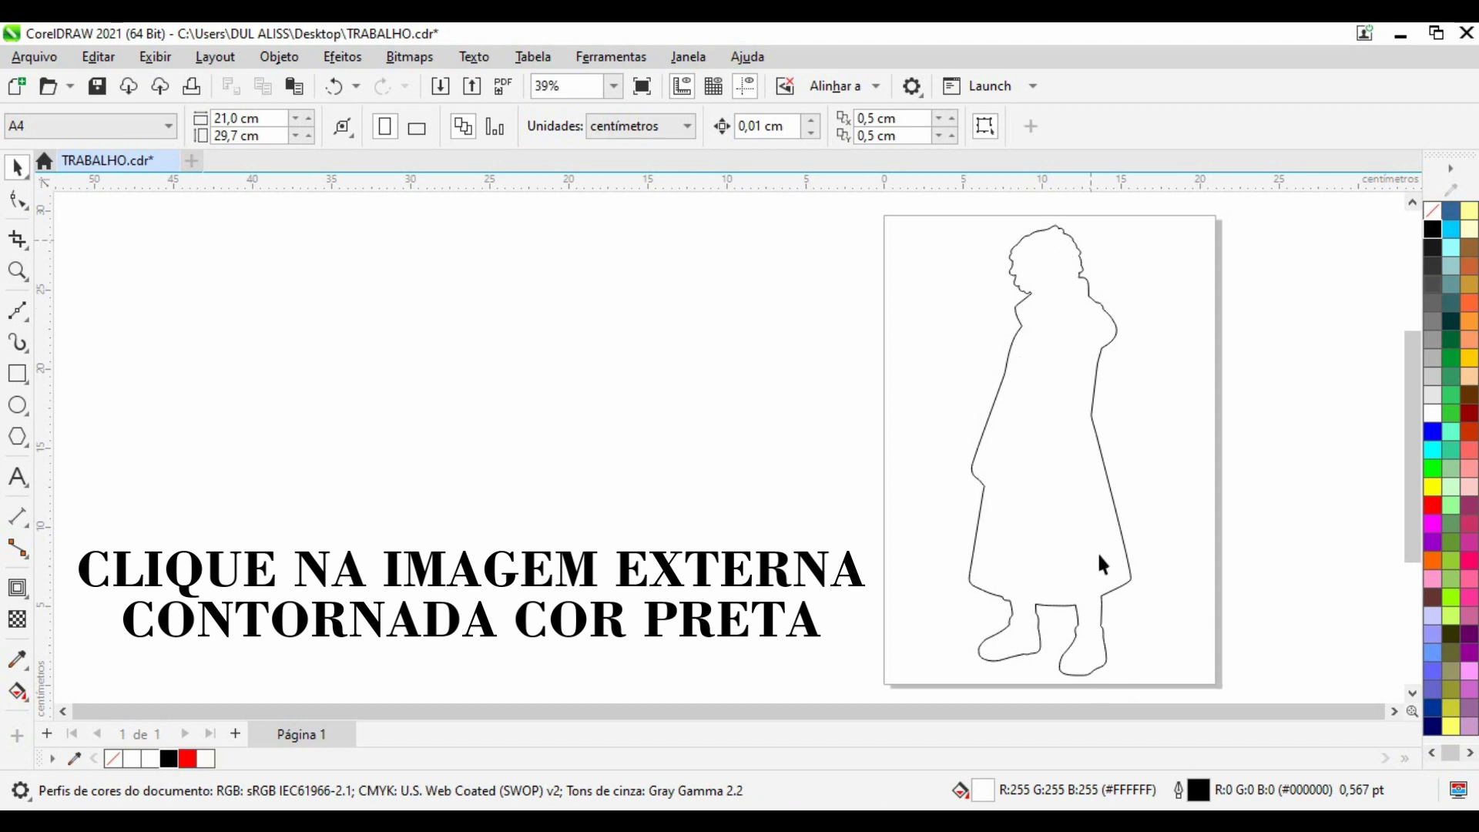
Send the white-filled outer contour to the back of the layer, behind the character image, and deselect it
click(1048, 415)
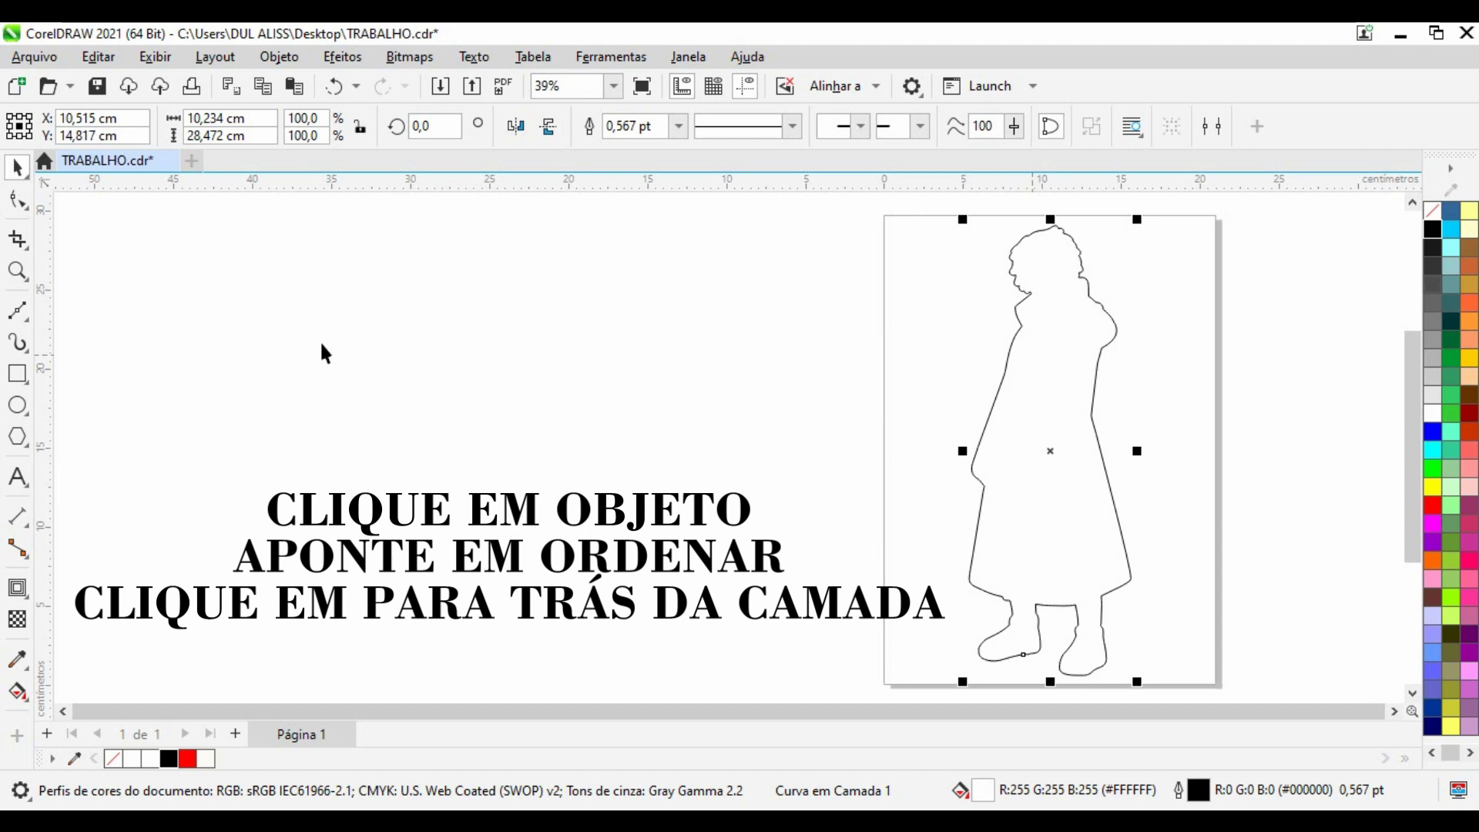
click(282, 58)
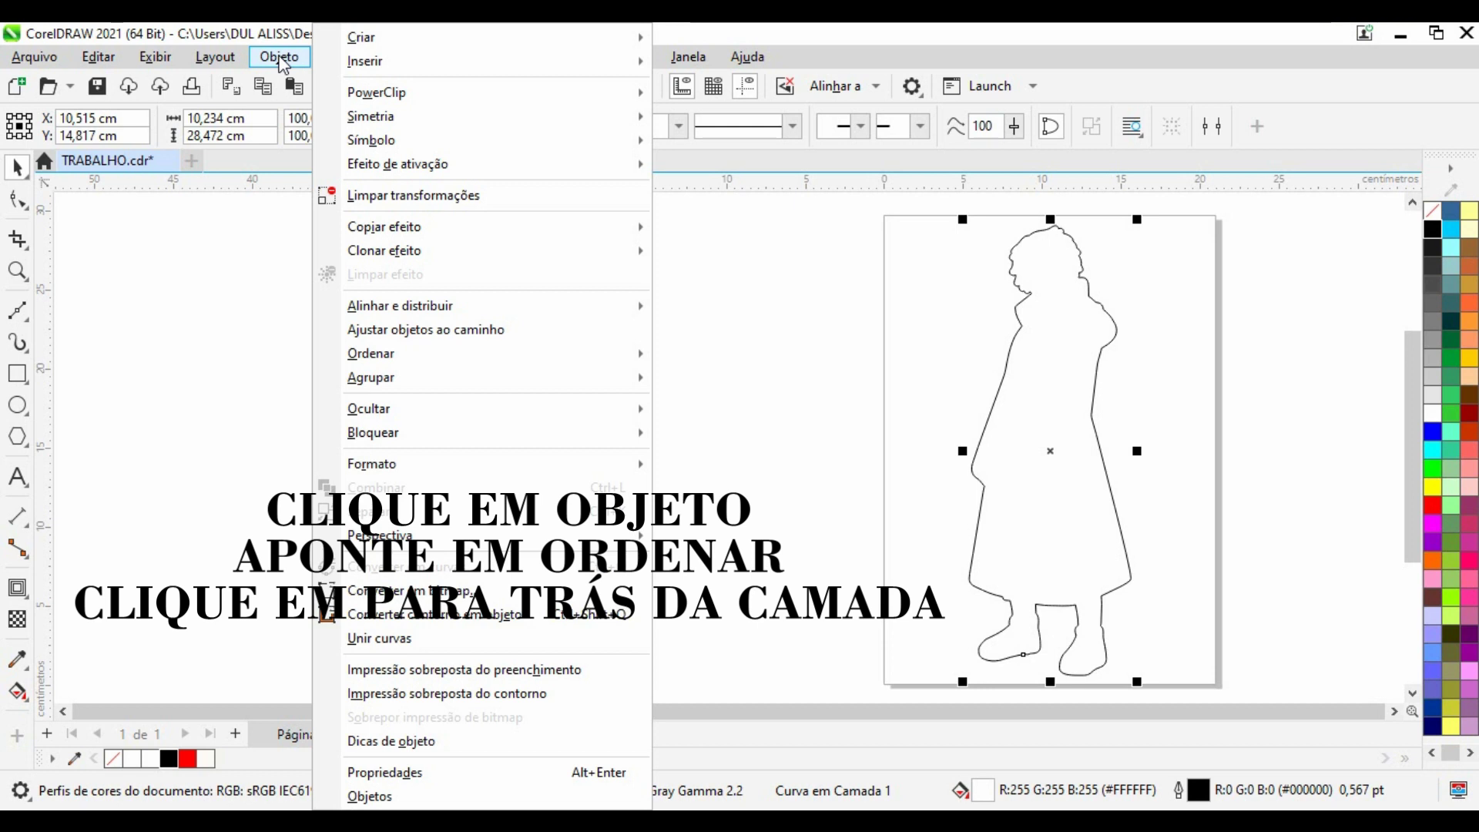
mouse_move(420, 358)
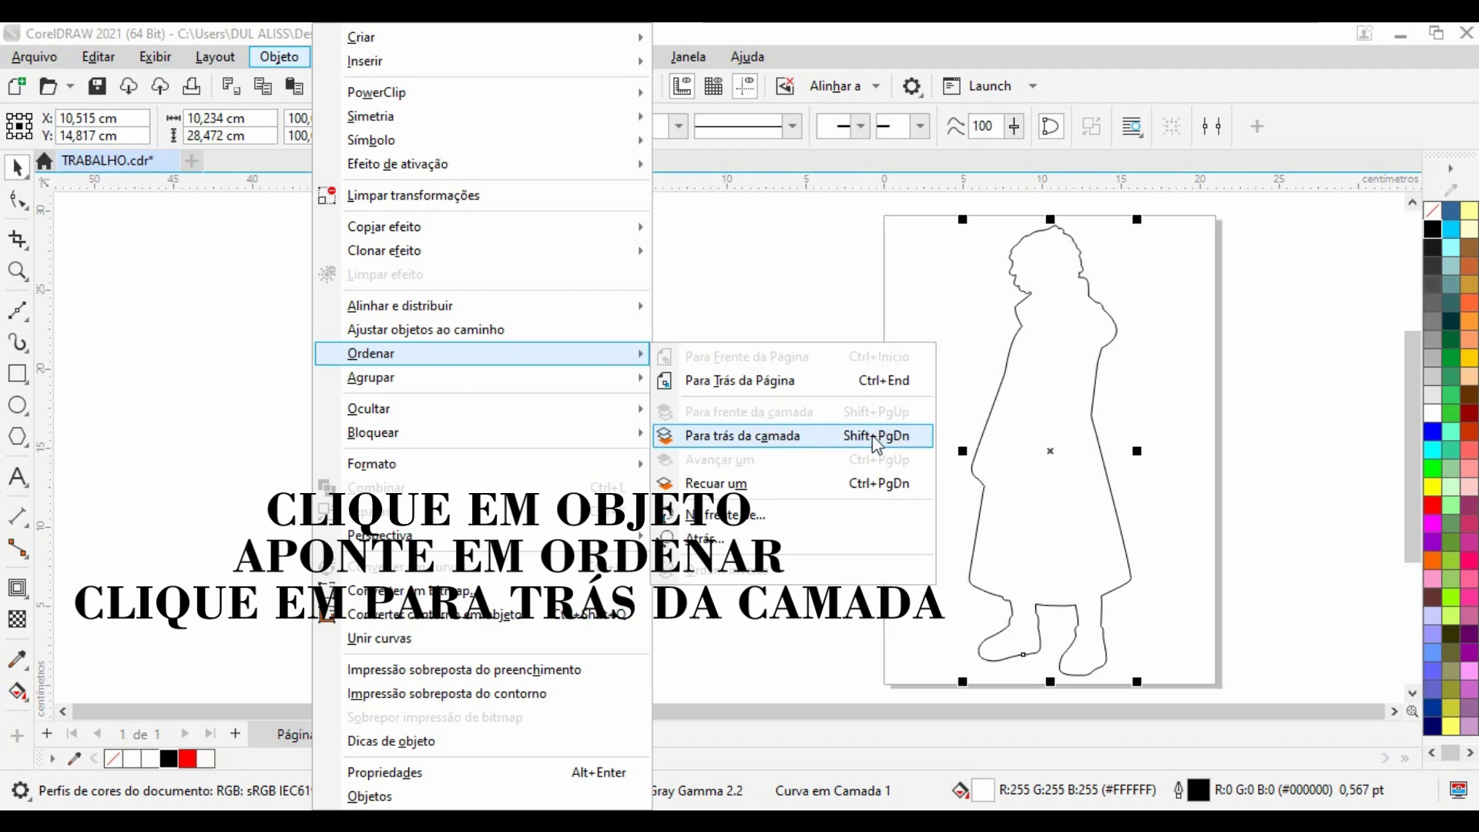
click(761, 438)
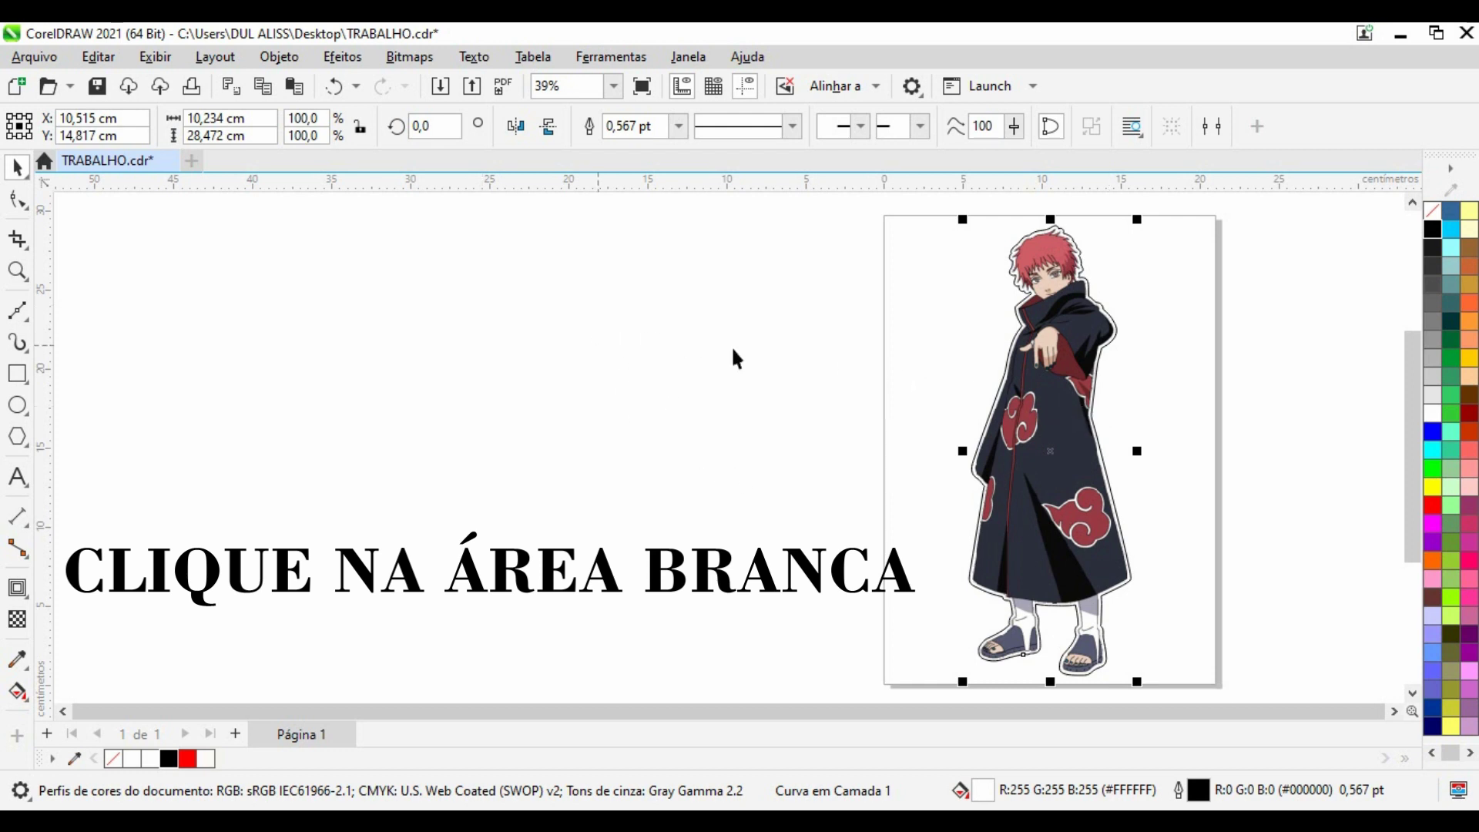
click(684, 395)
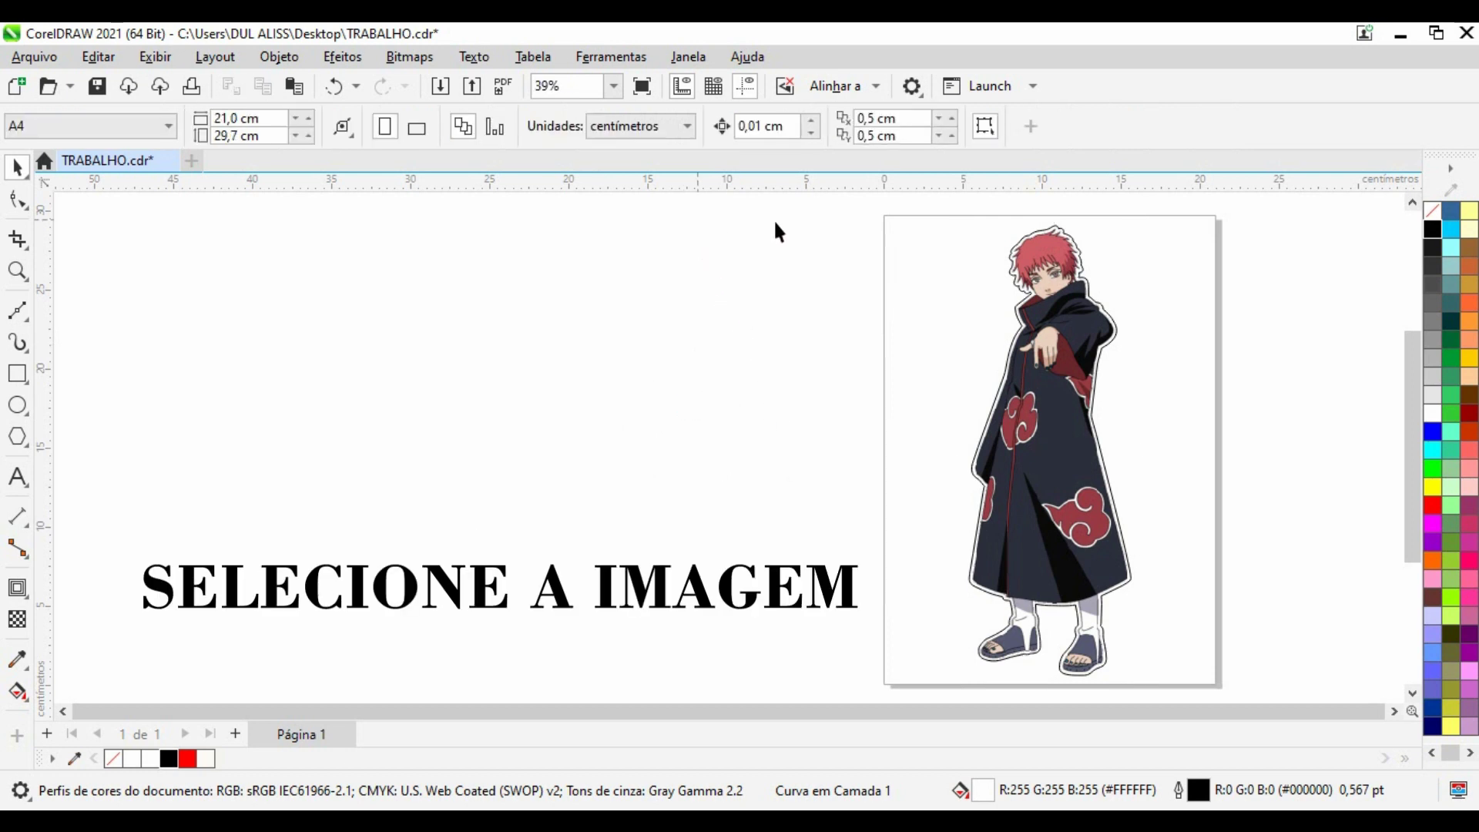
Group the character image with its outer contour and move the group off the page, beside its left edge
drag(1302, 209, 712, 691)
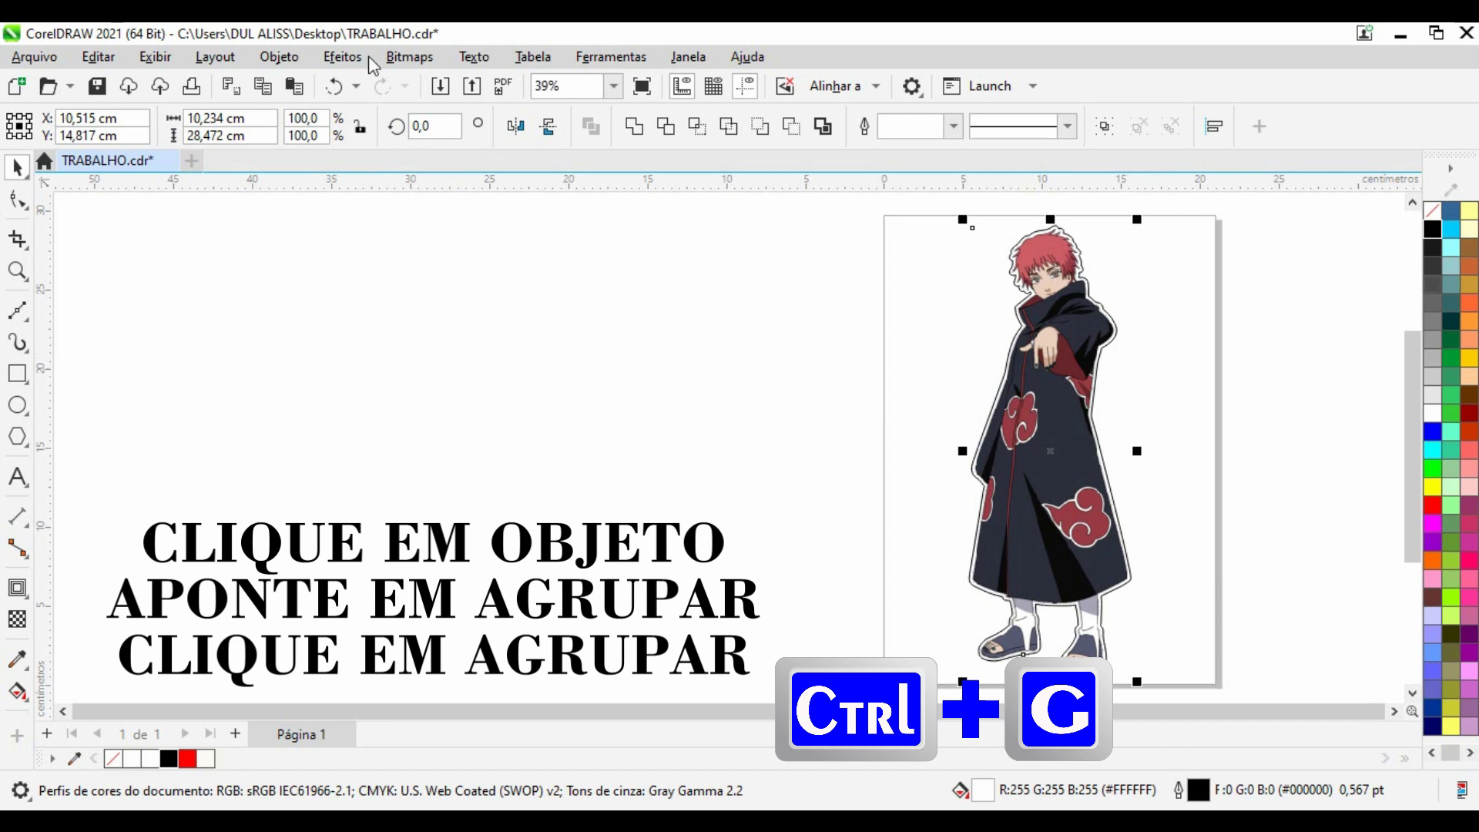
click(287, 60)
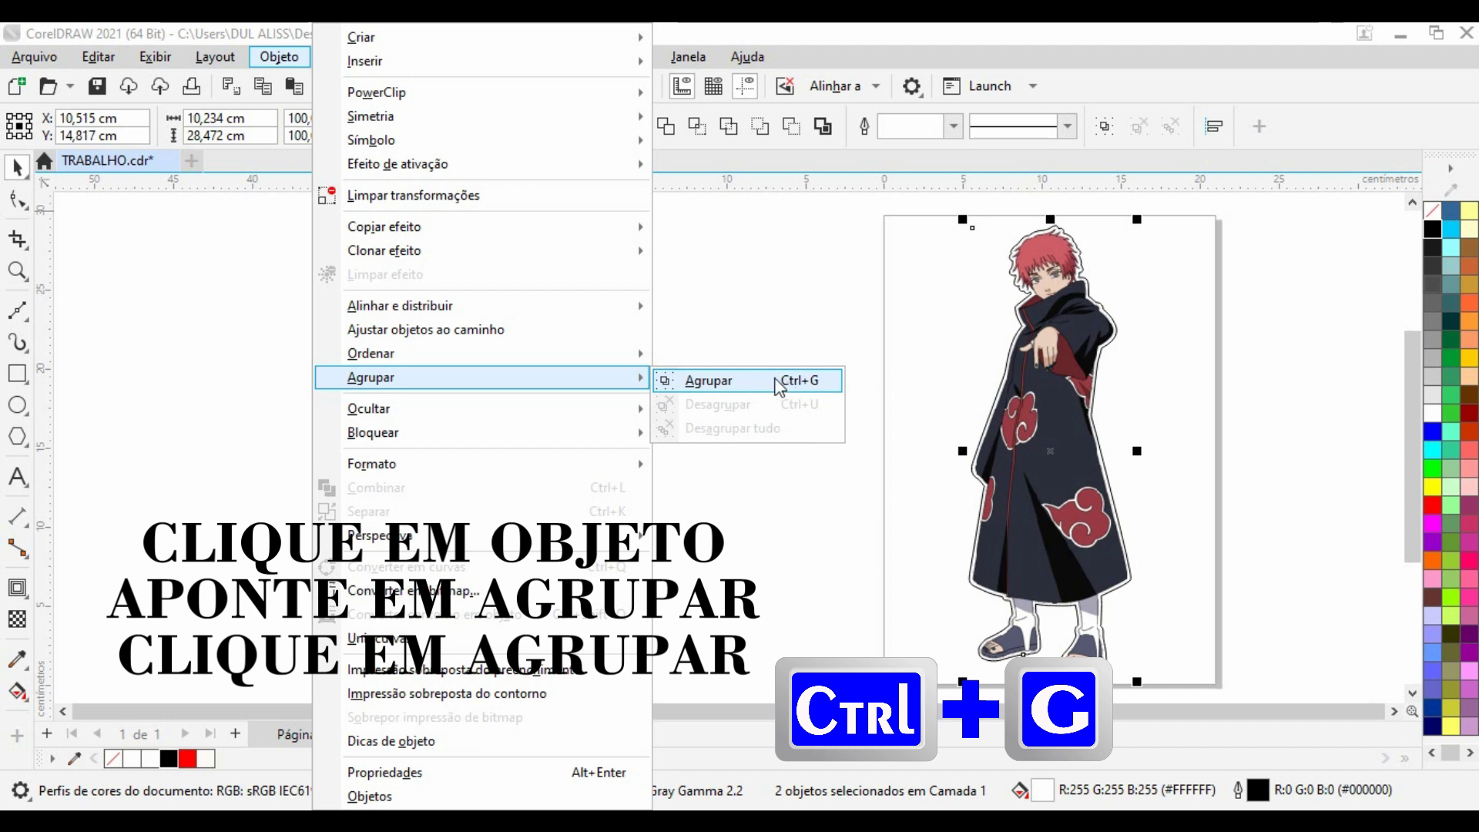
click(755, 379)
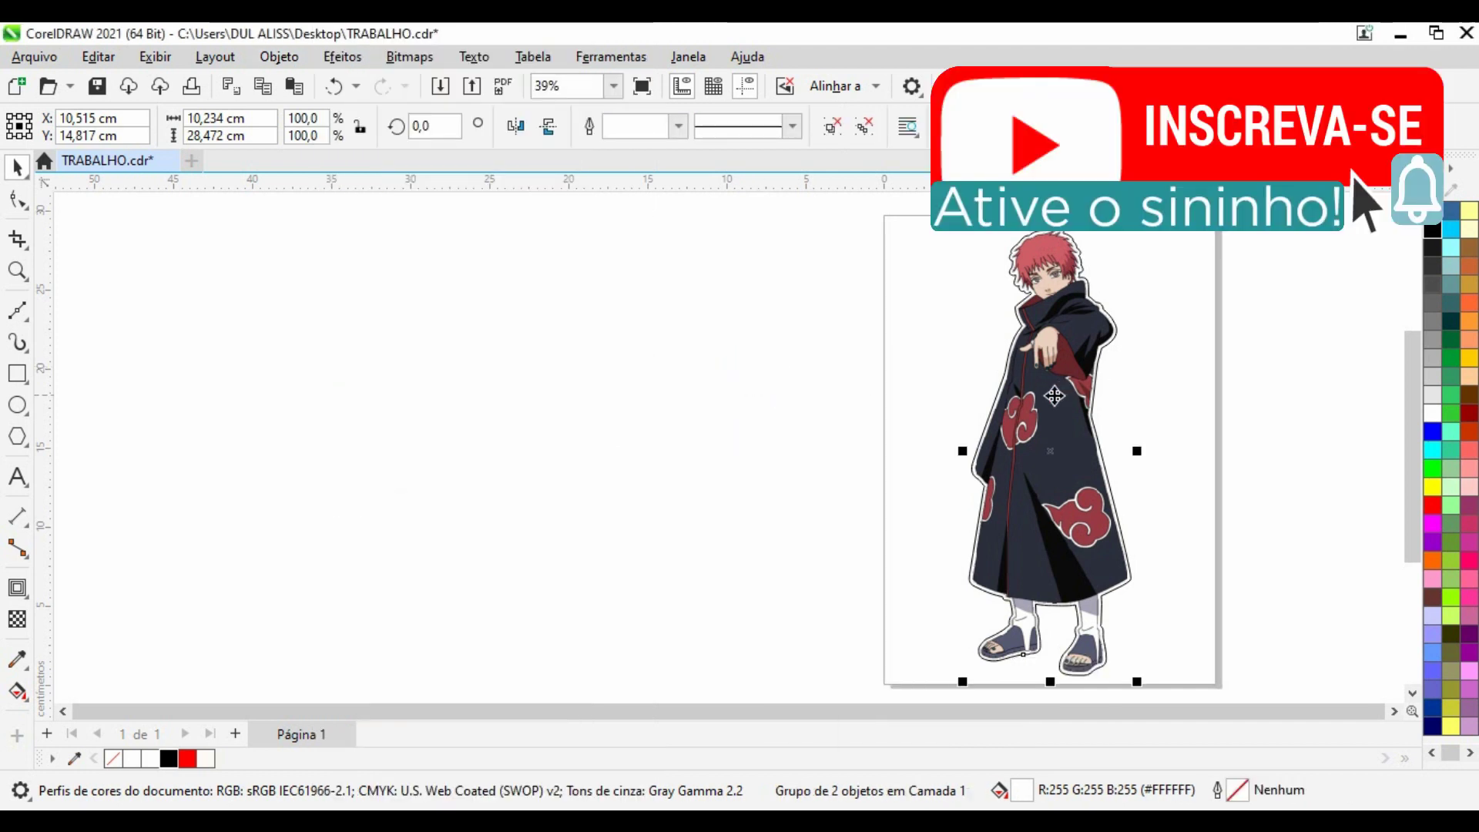
mouse_move(1054, 395)
mouse_down()
mouse_move(823, 386)
mouse_move(765, 359)
mouse_move(677, 376)
mouse_move(764, 372)
mouse_up()
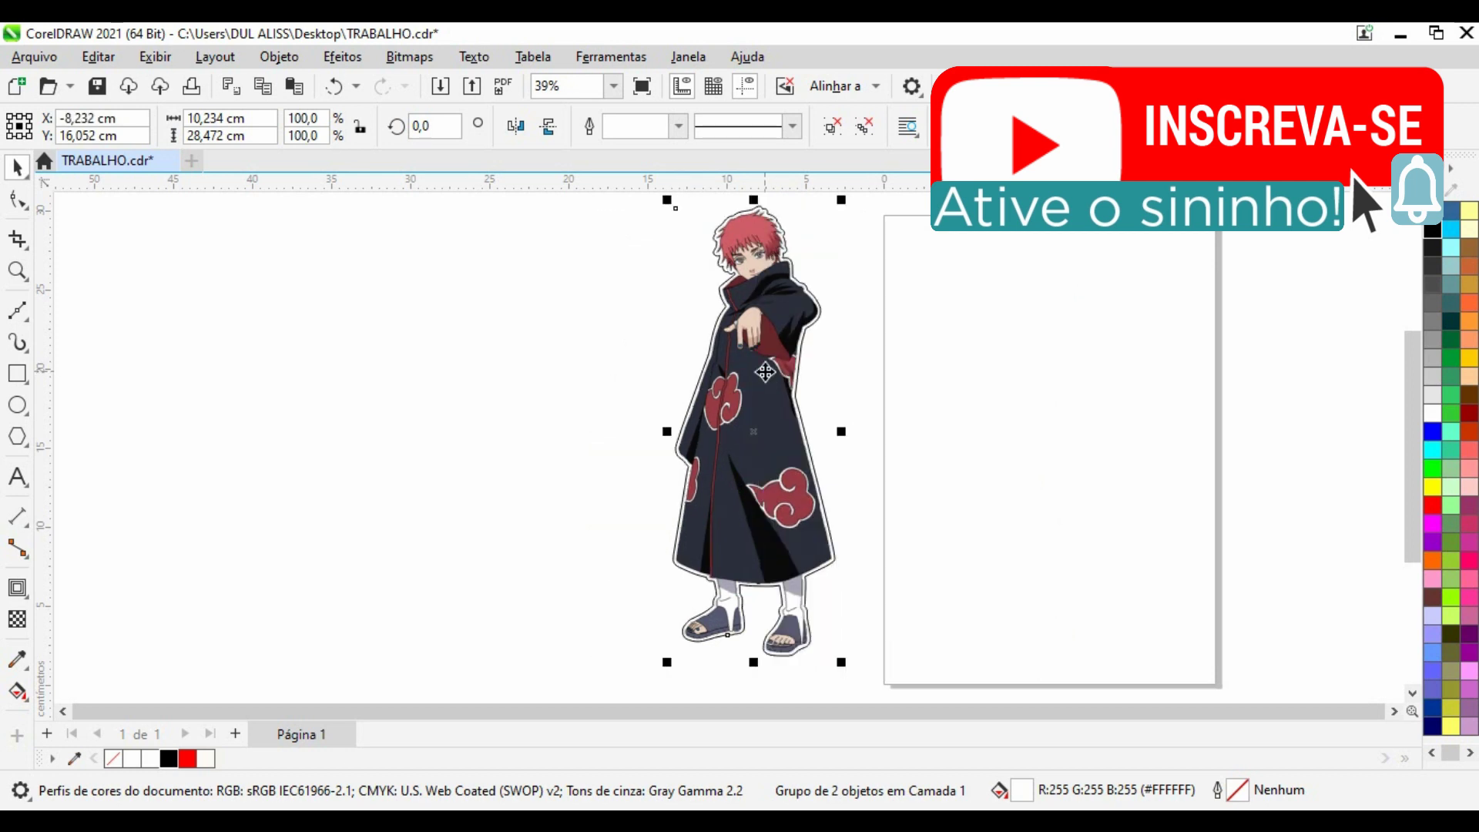
Examine the outer contour up close around the character's hair, coat and feet
scroll(778, 231, up, 3)
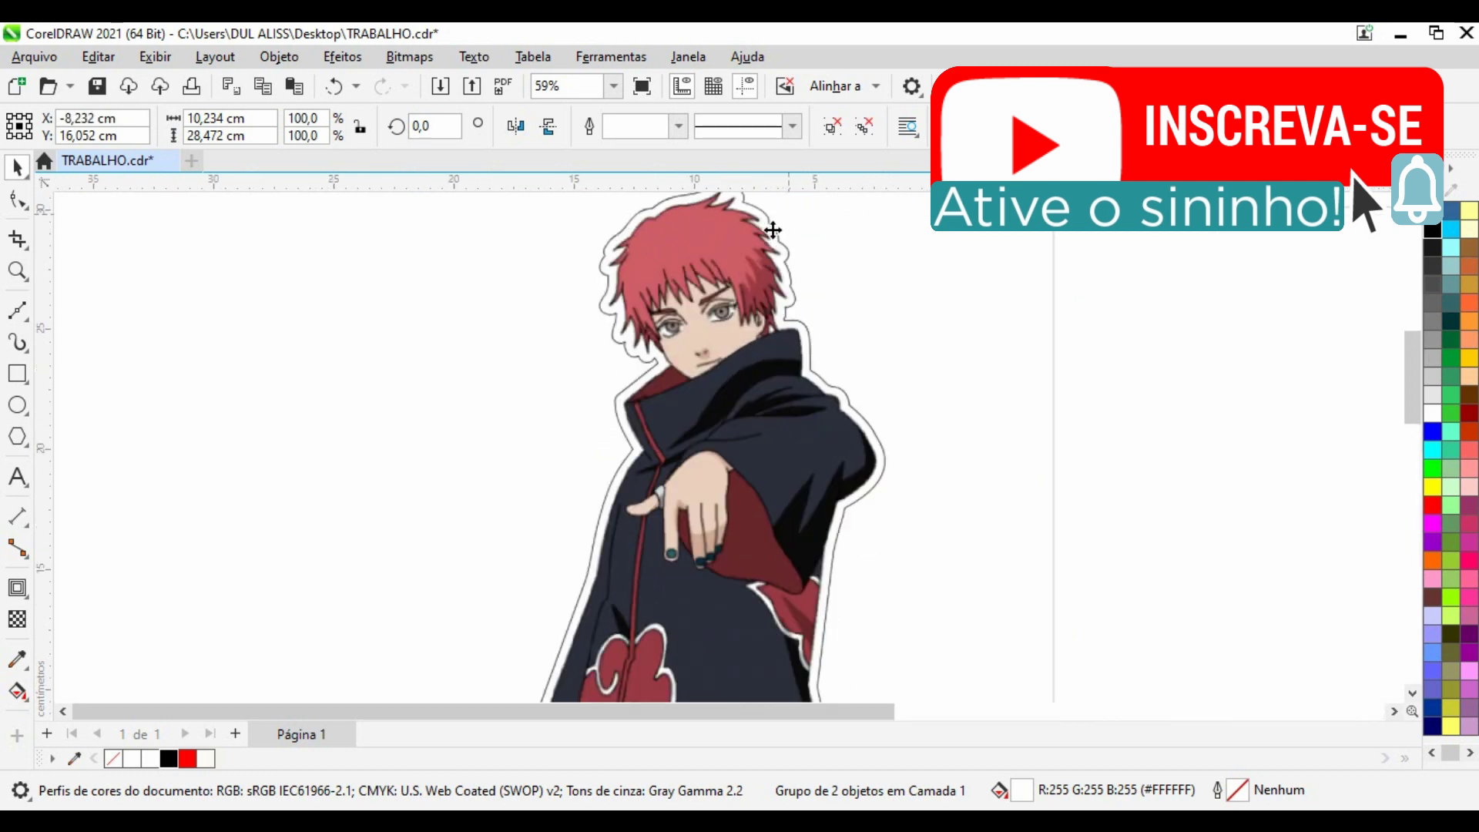
scroll(773, 229, up, 10)
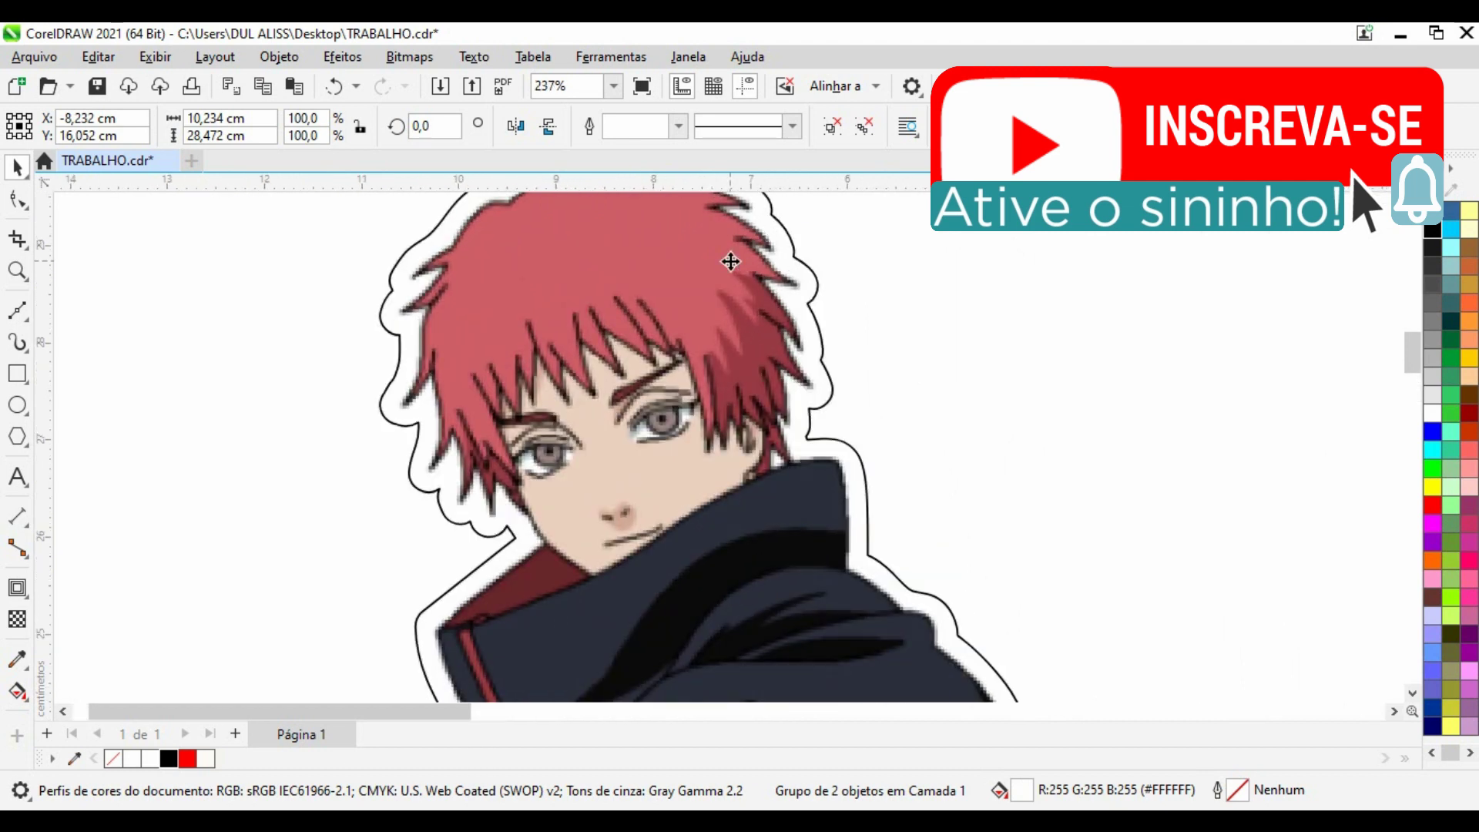
scroll(730, 261, down, 11)
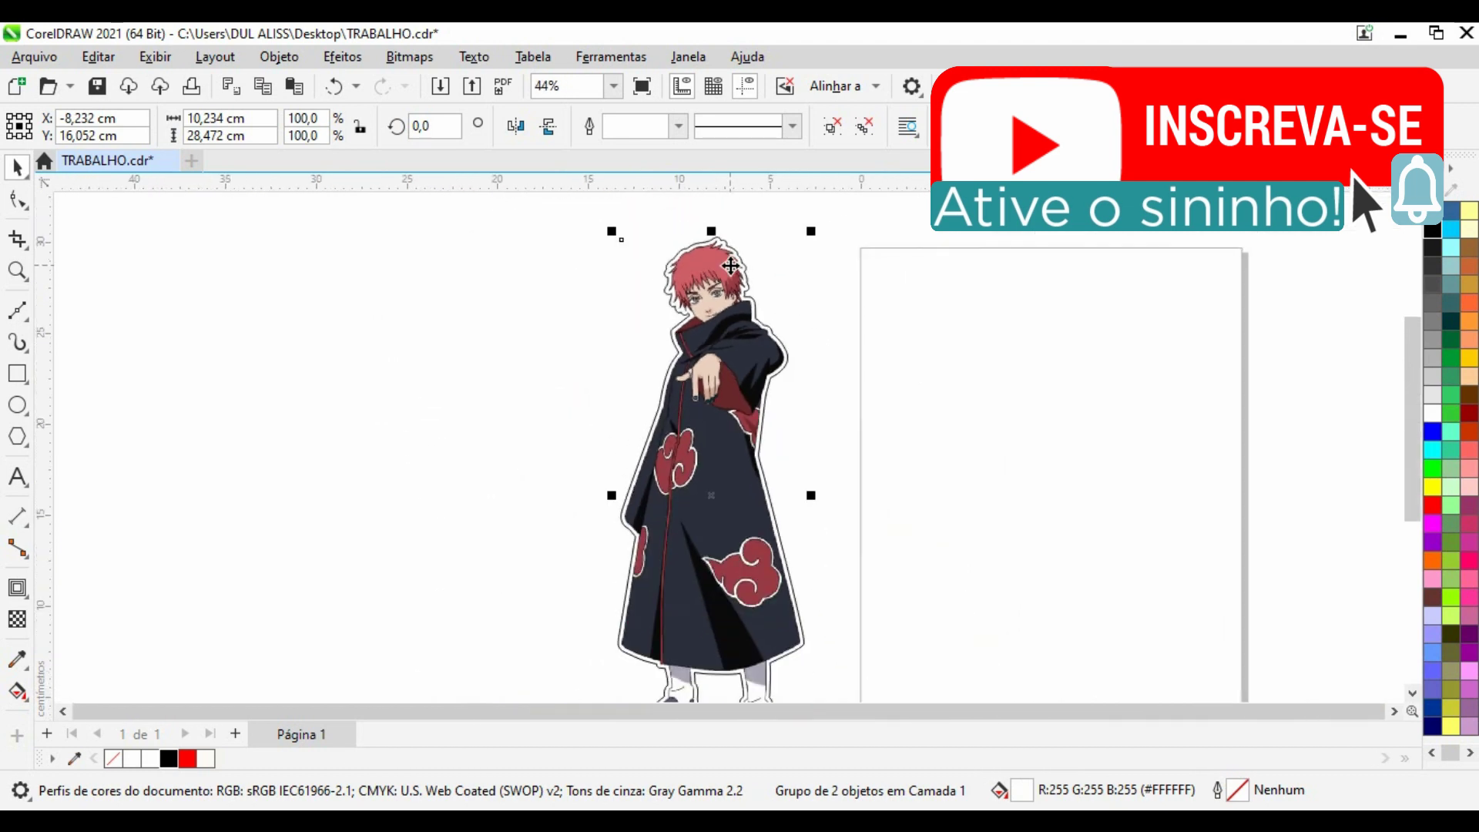
scroll(759, 646, up, 2)
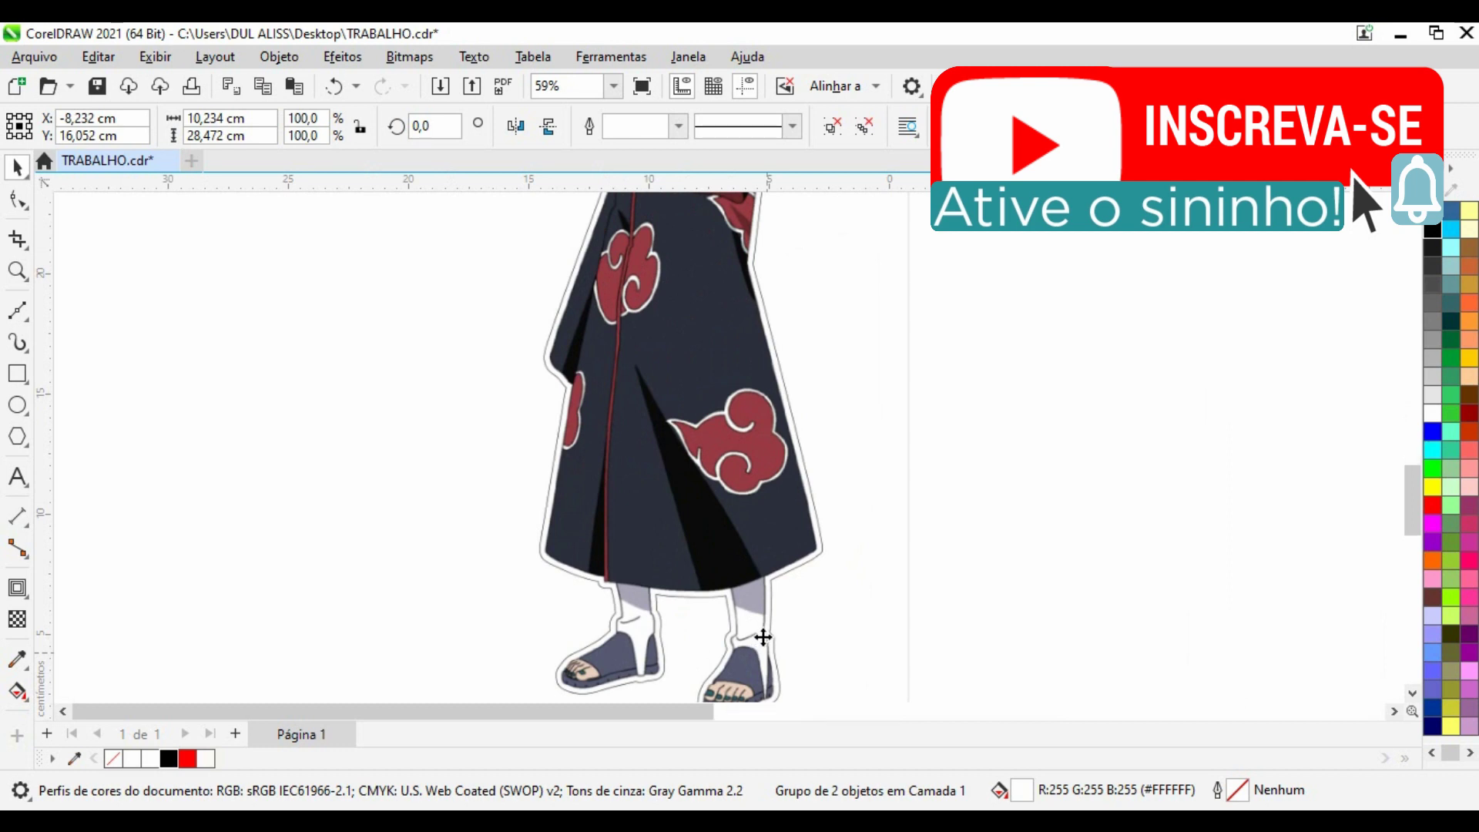
scroll(793, 551, up, 7)
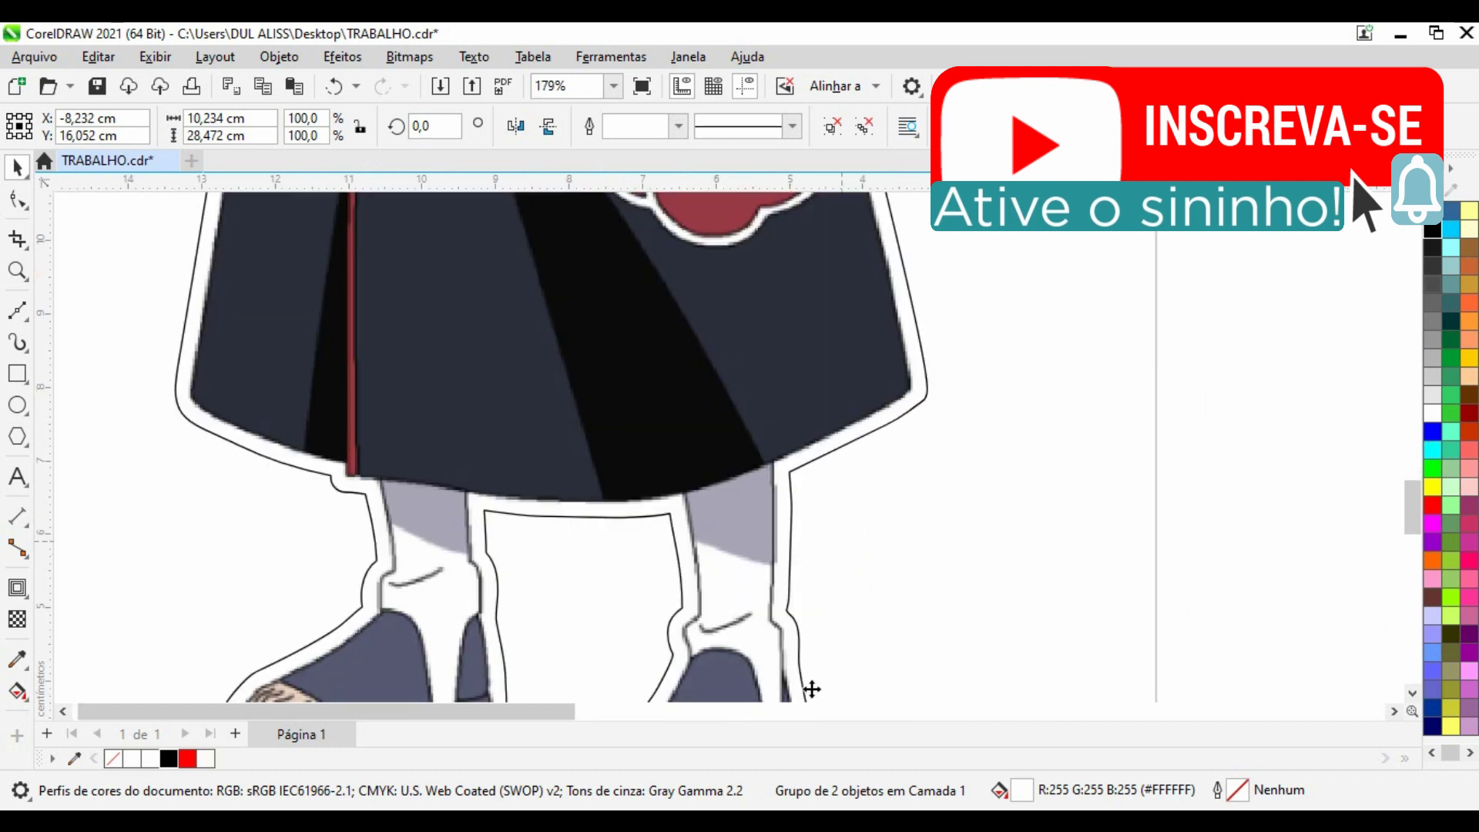
scroll(719, 305, down, 3)
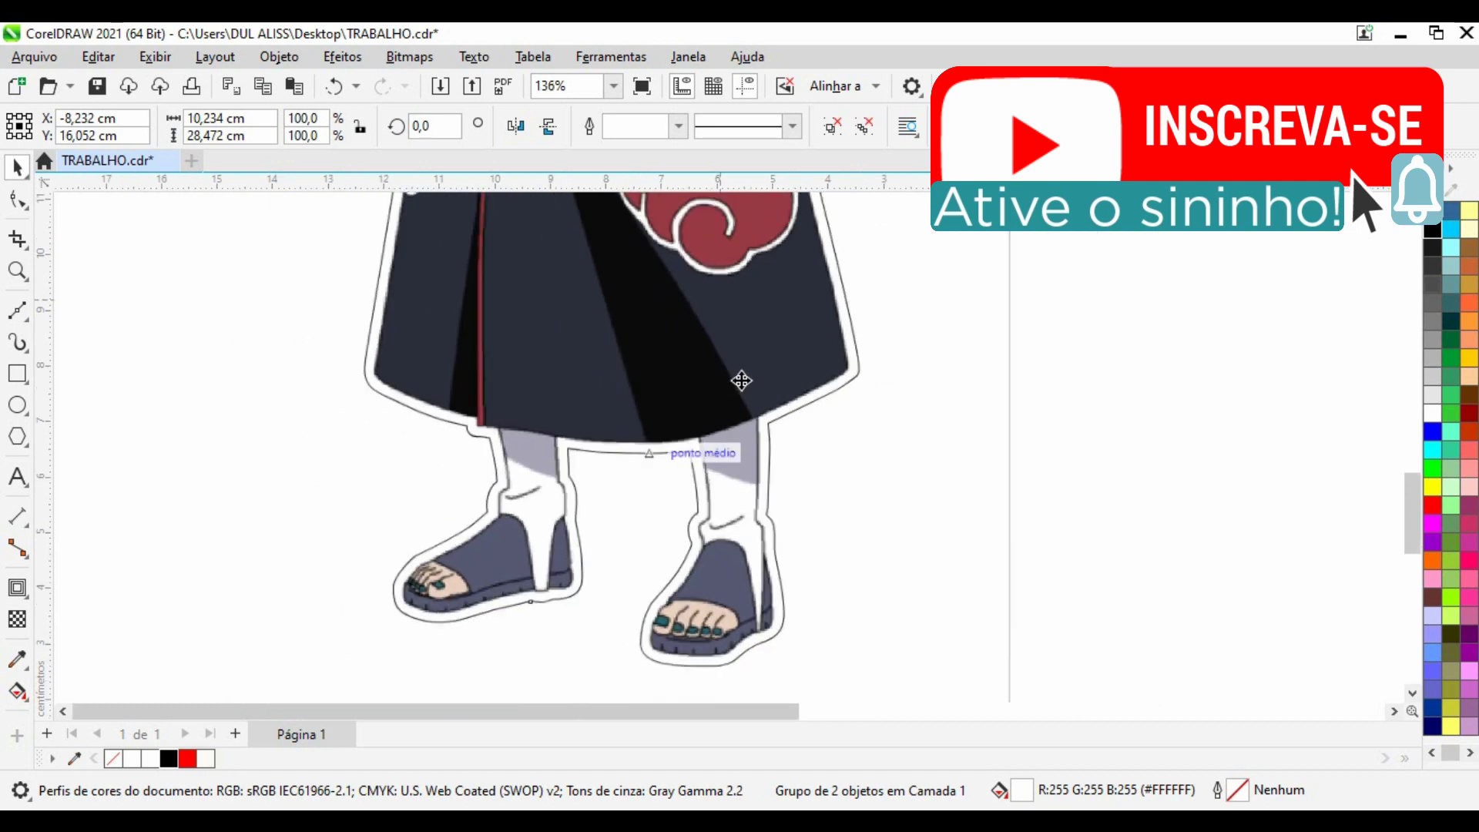
scroll(602, 487, up, 7)
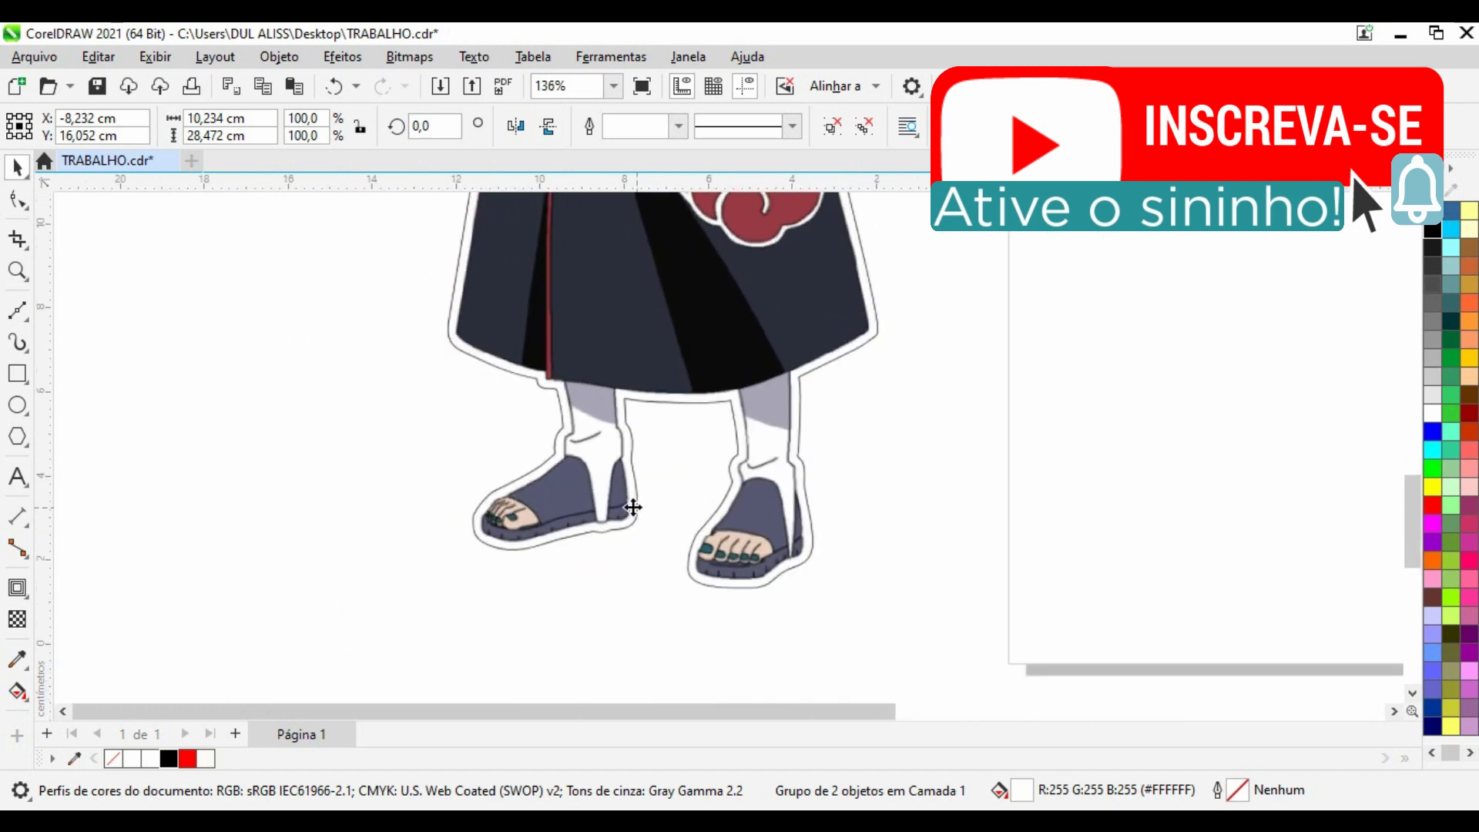
scroll(631, 562, down, 4)
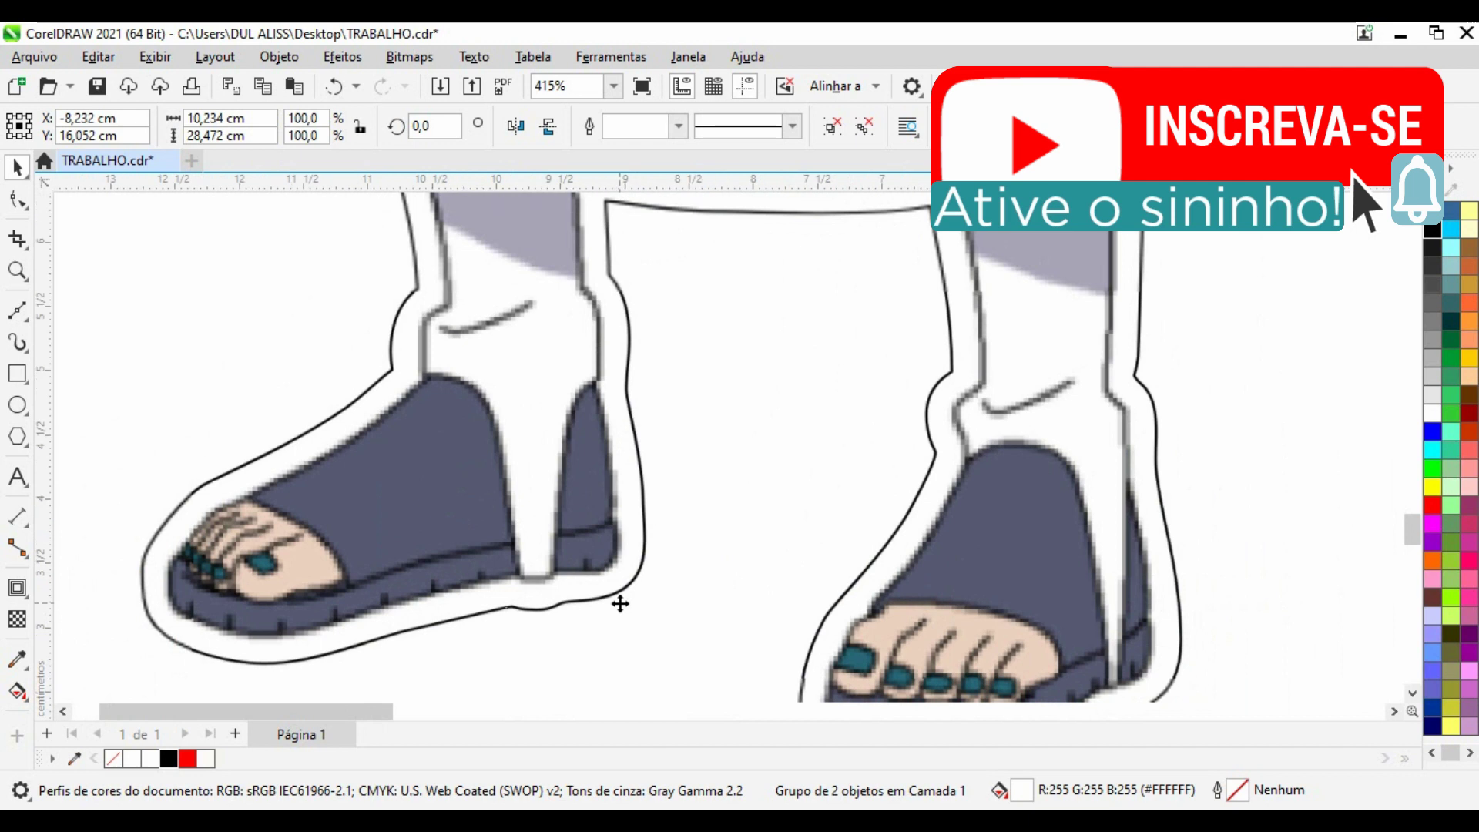
scroll(620, 603, down, 9)
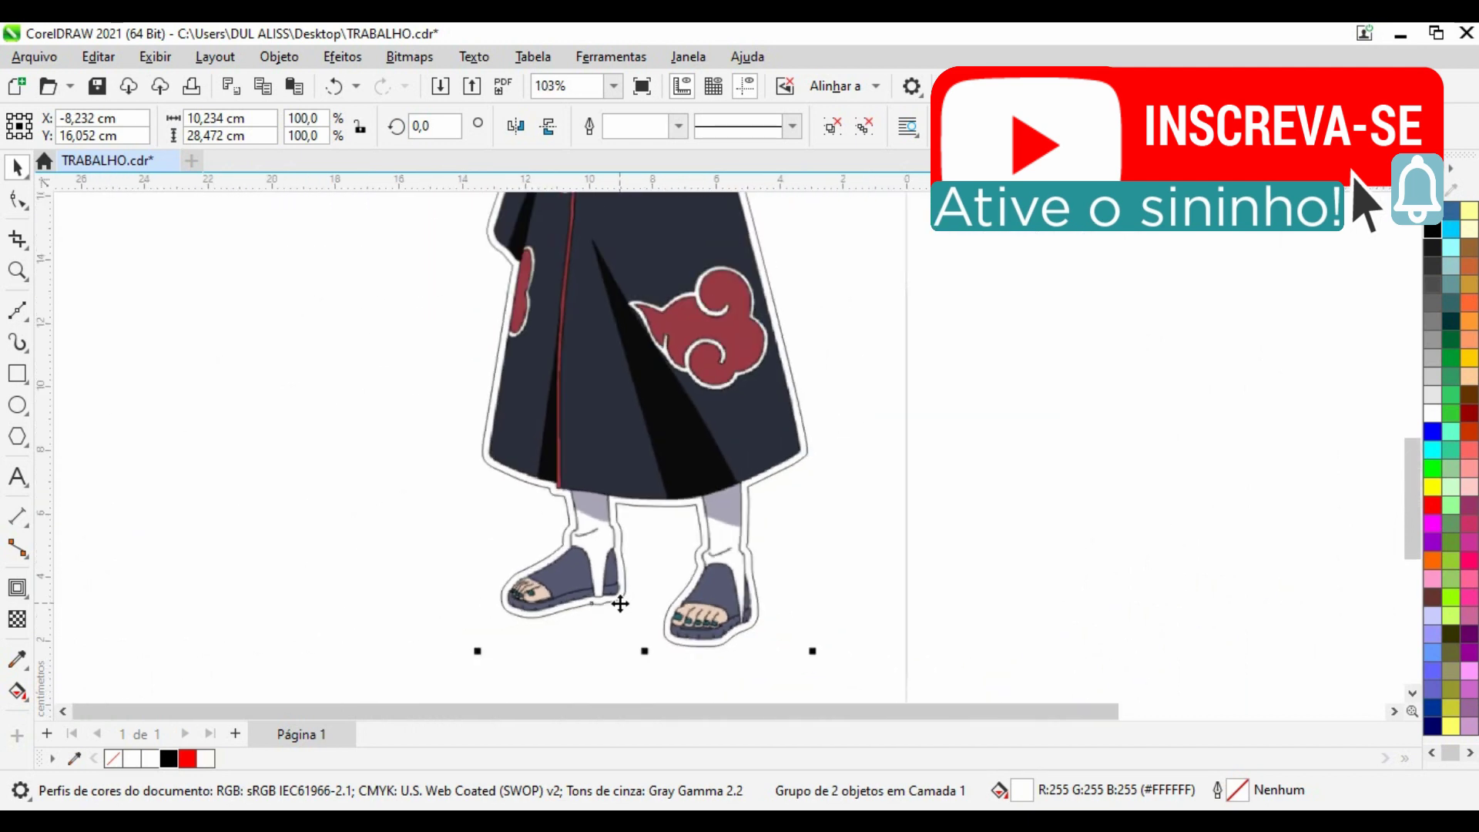
scroll(567, 447, up, 6)
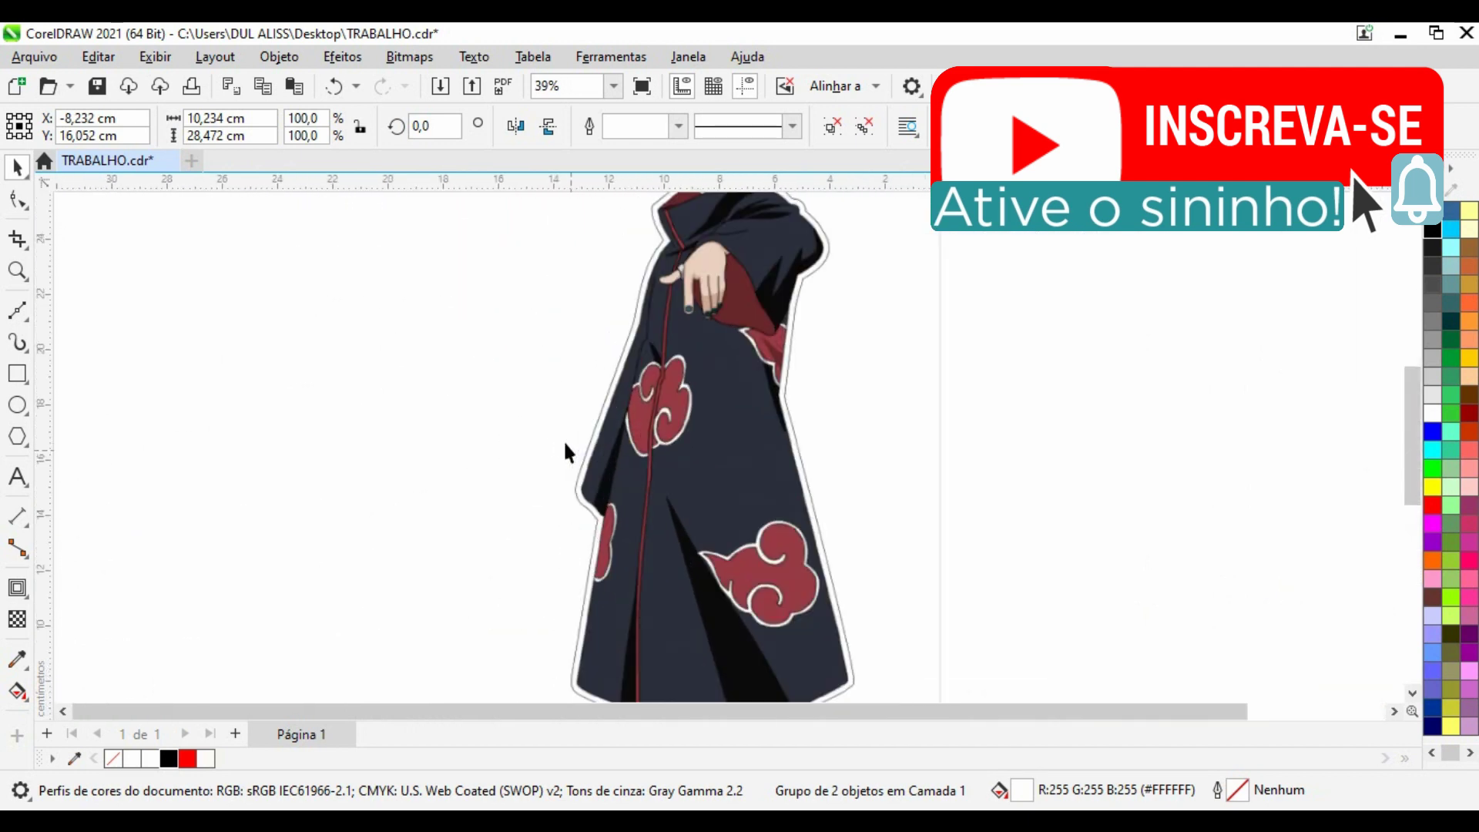
scroll(571, 530, down, 6)
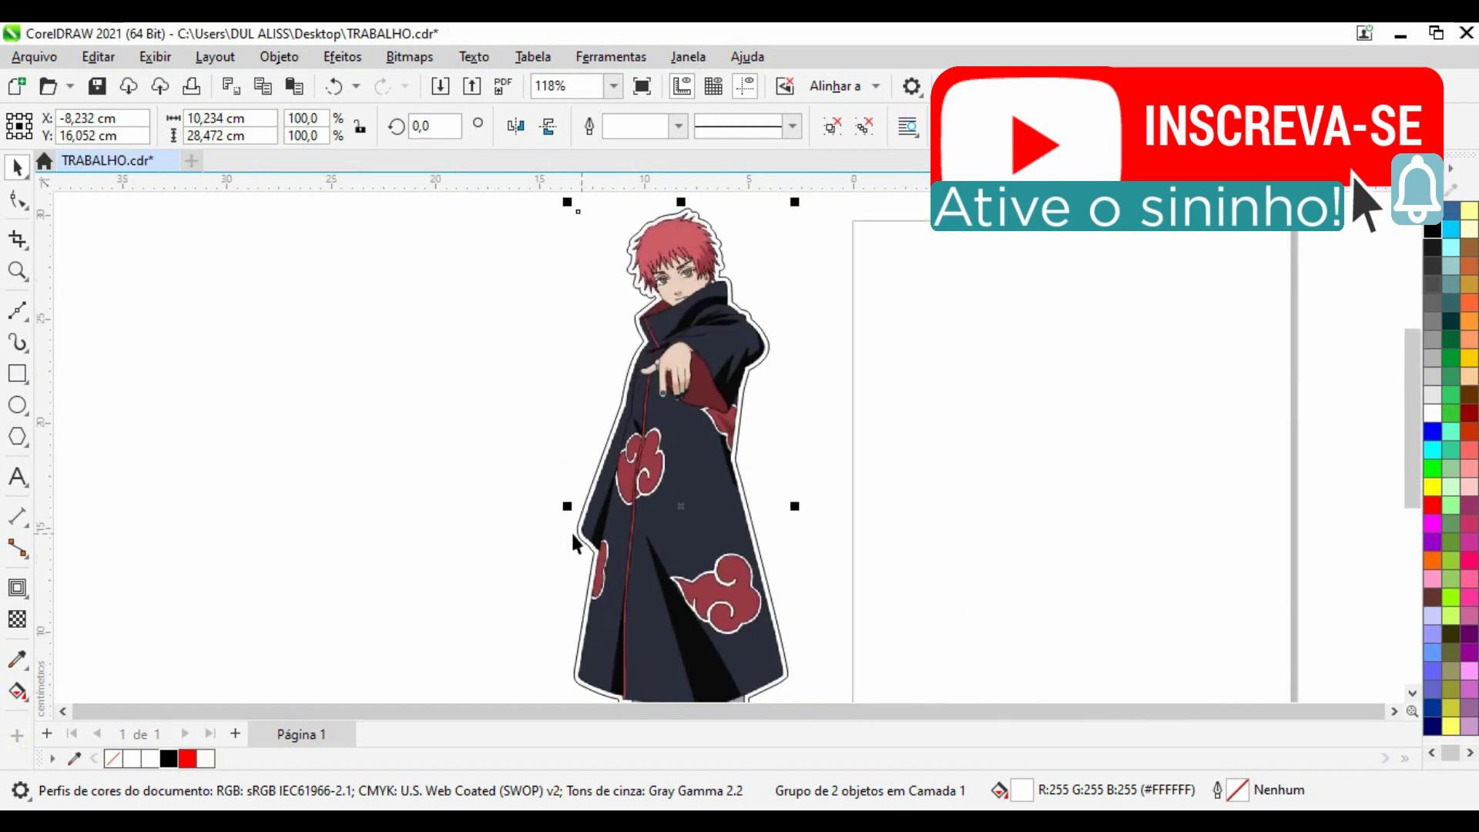
scroll(667, 357, up, 3)
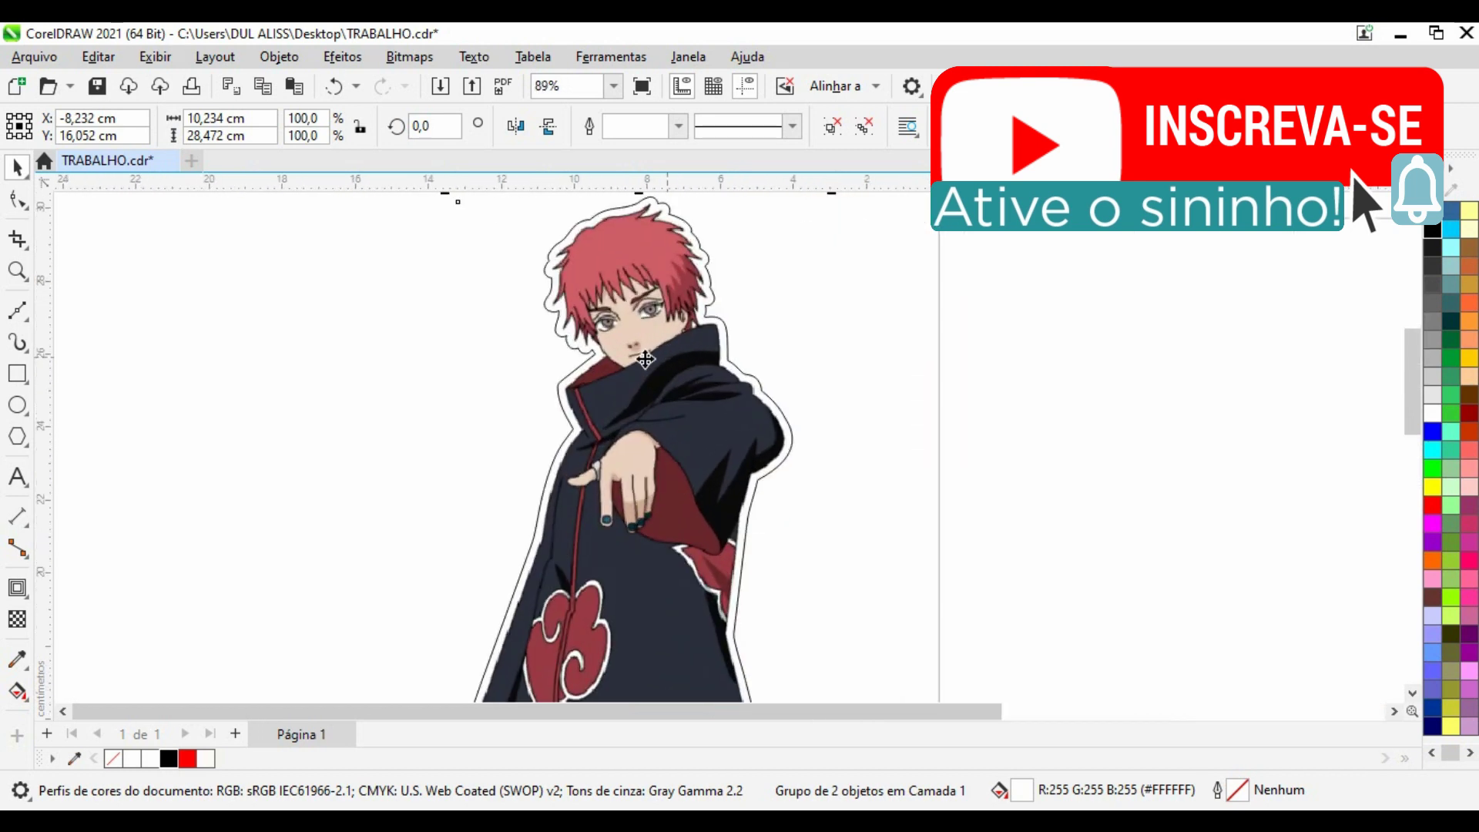